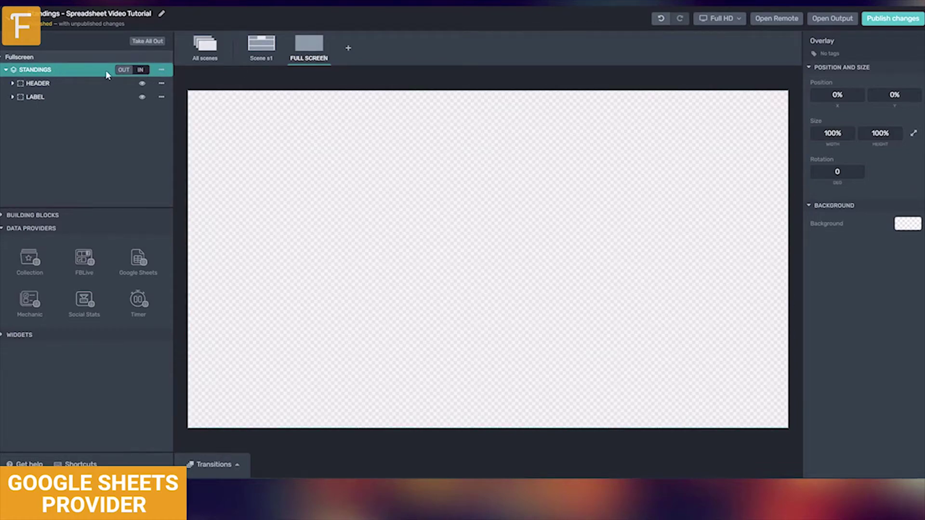
# - Take the STANDINGS overlay live, review HEADER and LABEL, and add a Google Sheets Provider
pyautogui.click(141, 70)
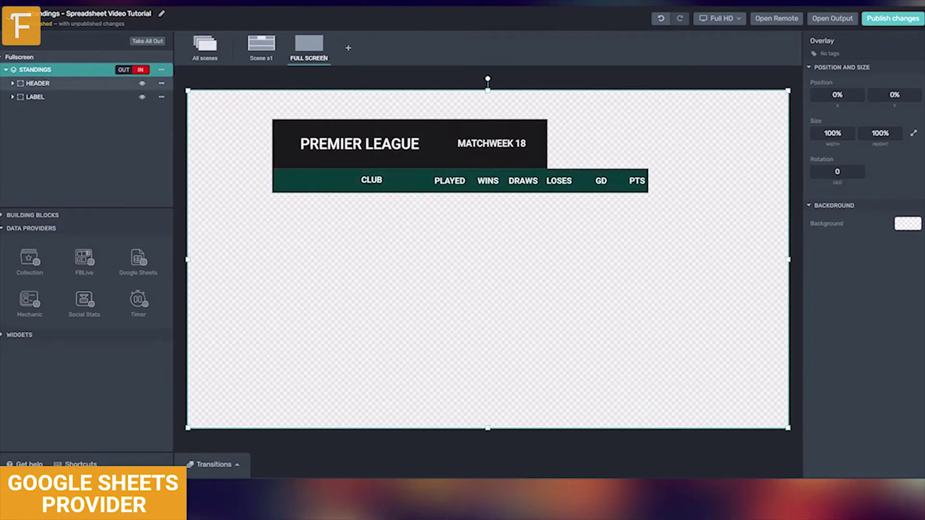
pyautogui.click(48, 82)
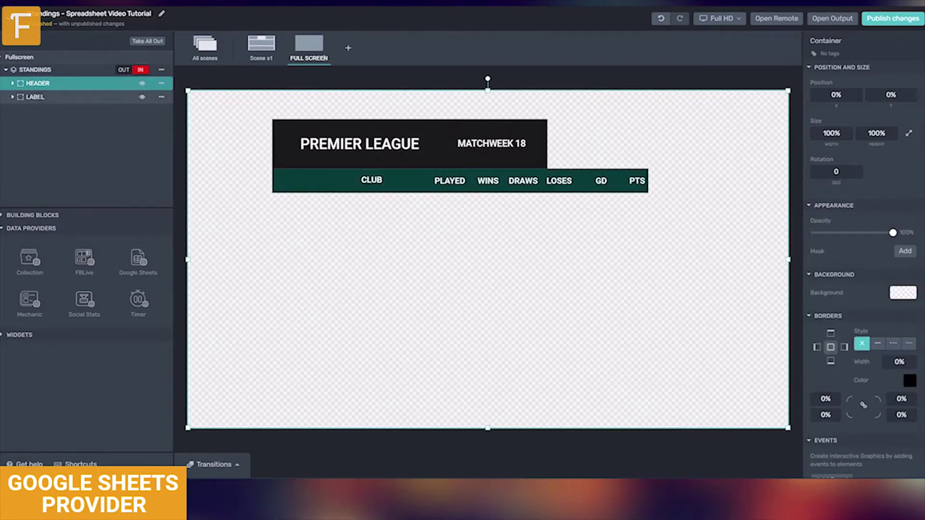
pyautogui.click(39, 97)
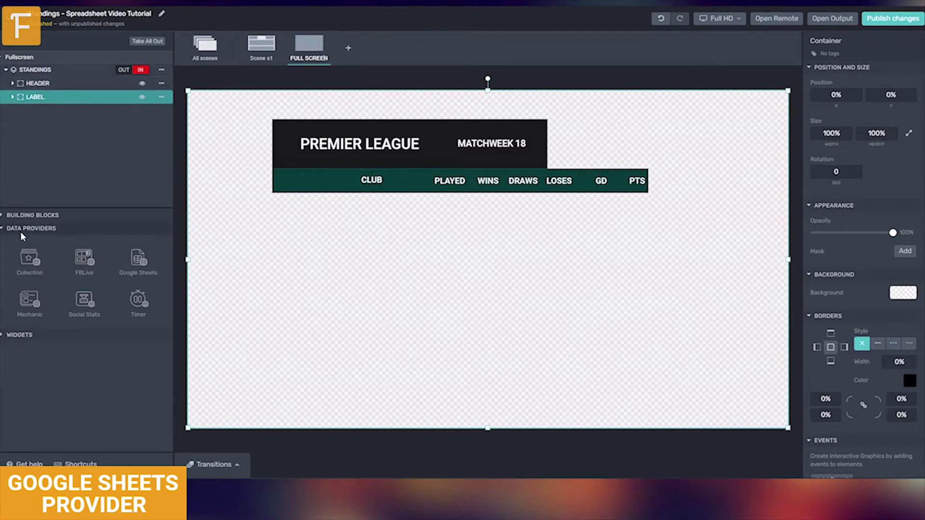
pyautogui.moveTo(139, 260); pyautogui.dragTo(44, 82)
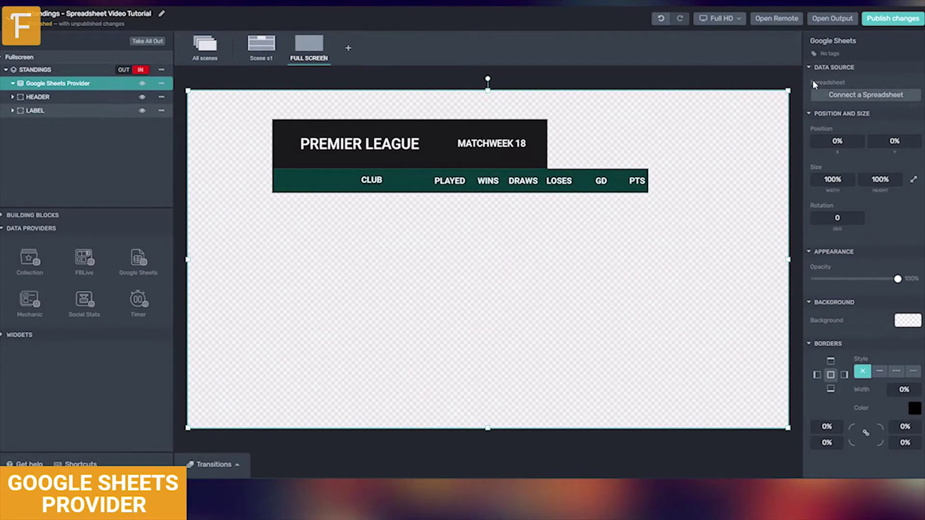
# - Start connecting a spreadsheet to the provider, choosing to connect by public URL
pyautogui.click(829, 96)
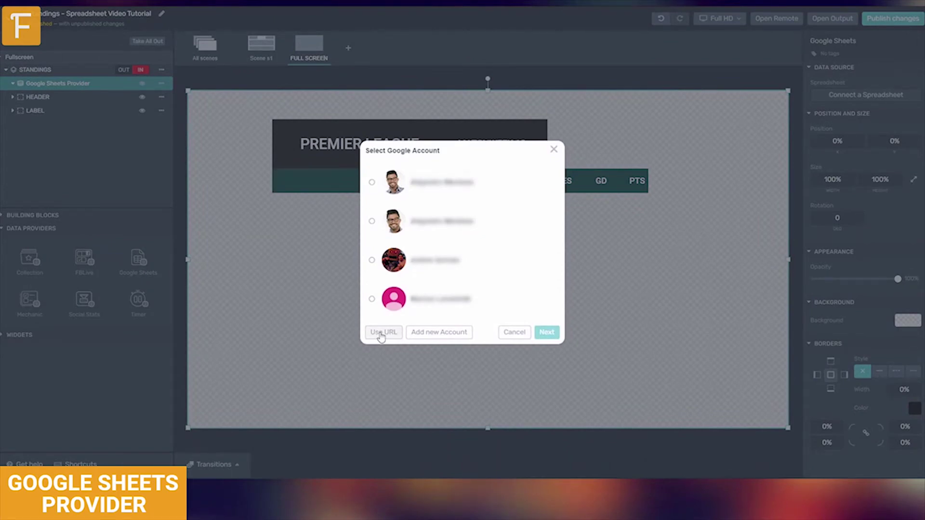
pyautogui.click(383, 332)
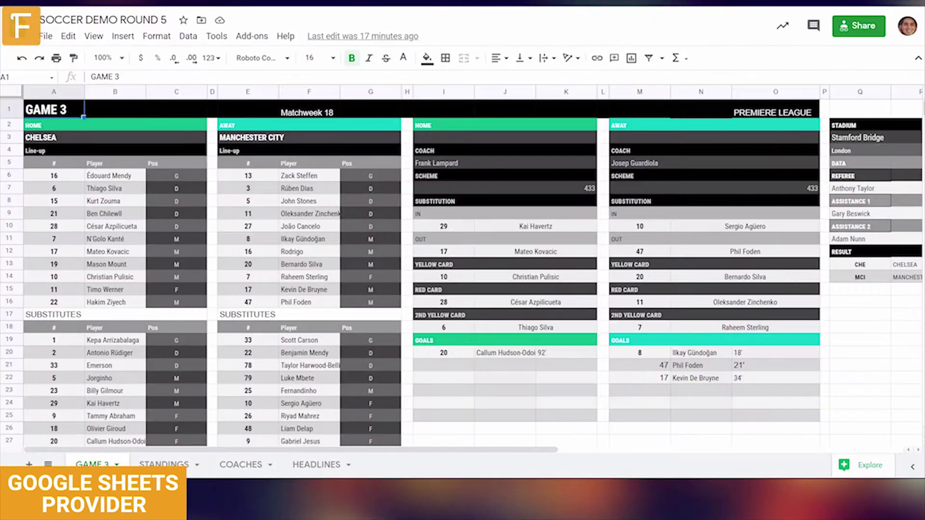
# - Share the SOCCER DEMO ROUND 5 spreadsheet so anyone with the link can edit
pyautogui.click(46, 36)
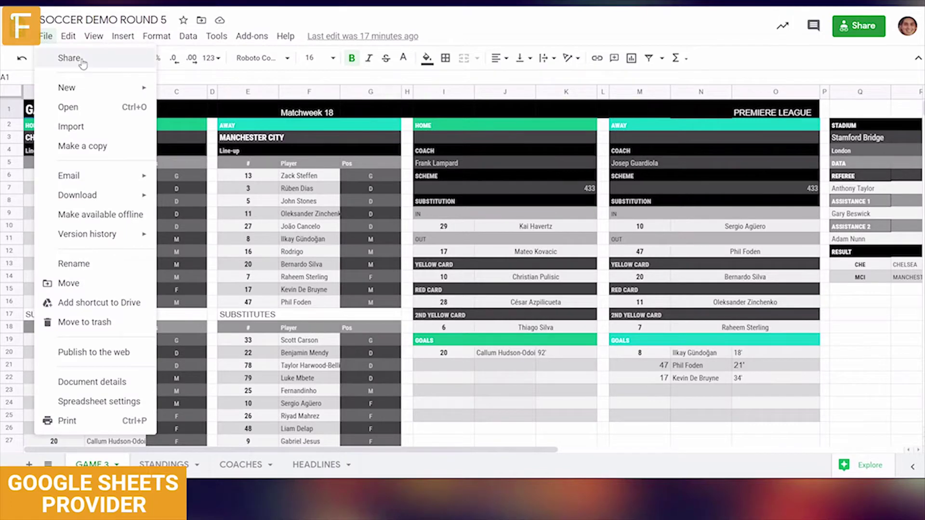
pyautogui.press('Escape')
pyautogui.click(859, 25)
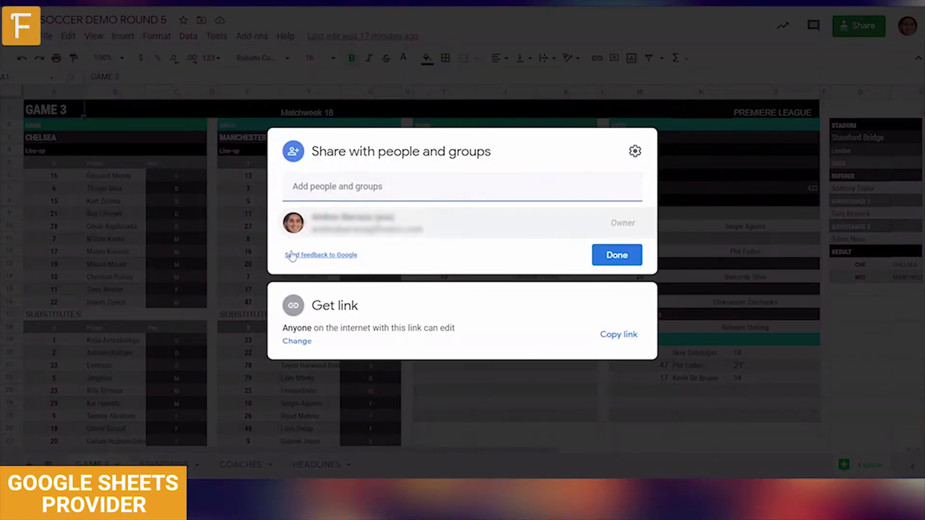
pyautogui.click(297, 341)
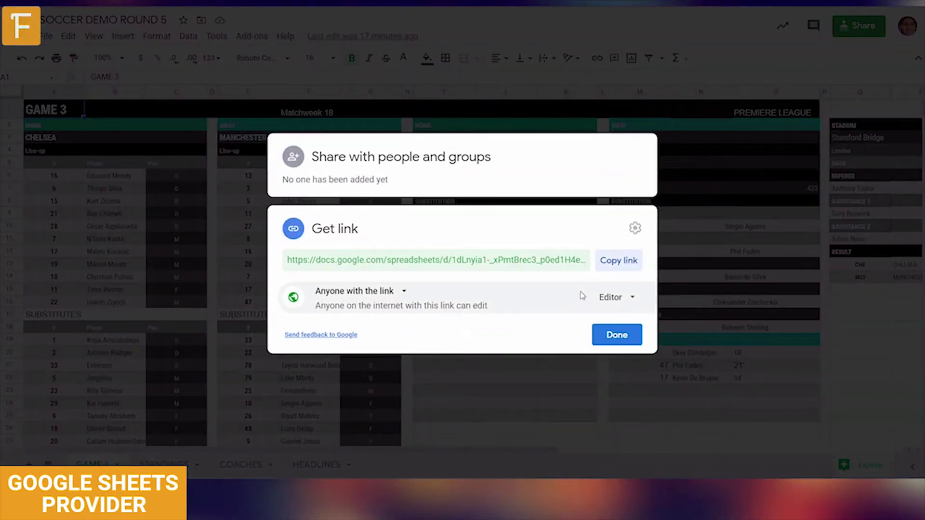
pyautogui.click(385, 290)
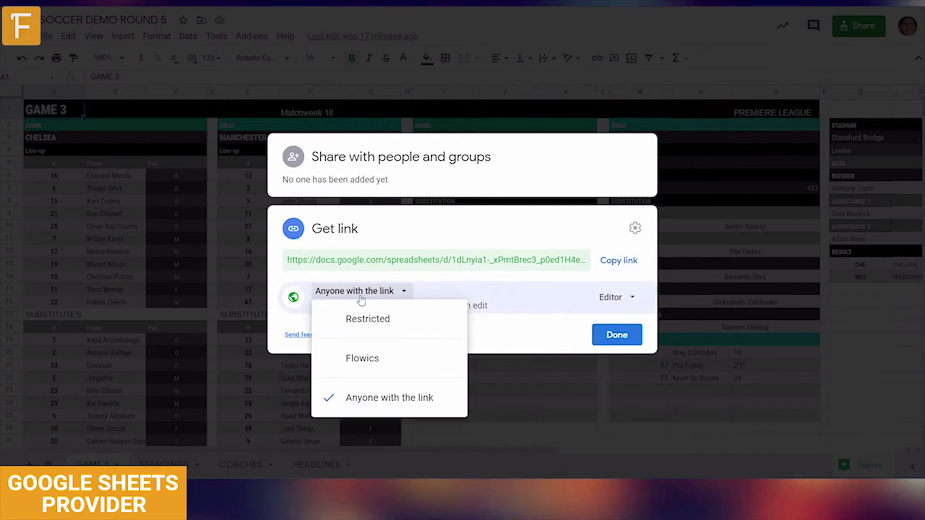
pyautogui.click(619, 336)
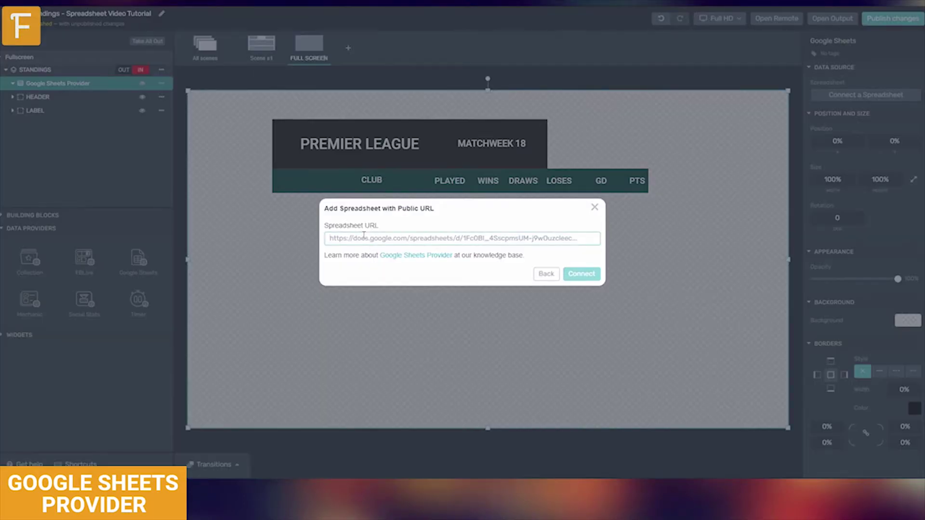
# - Paste the spreadsheet's share link into the URL field and submit it
pyautogui.click(363, 238)
pyautogui.click(582, 274)
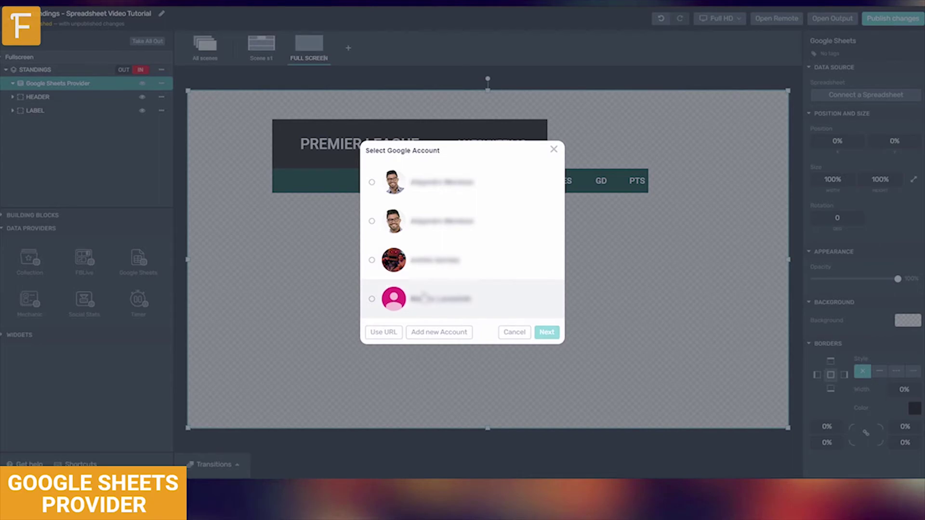
# - Try connecting through the fourth Google account, then return to account selection
pyautogui.click(424, 298)
pyautogui.click(544, 332)
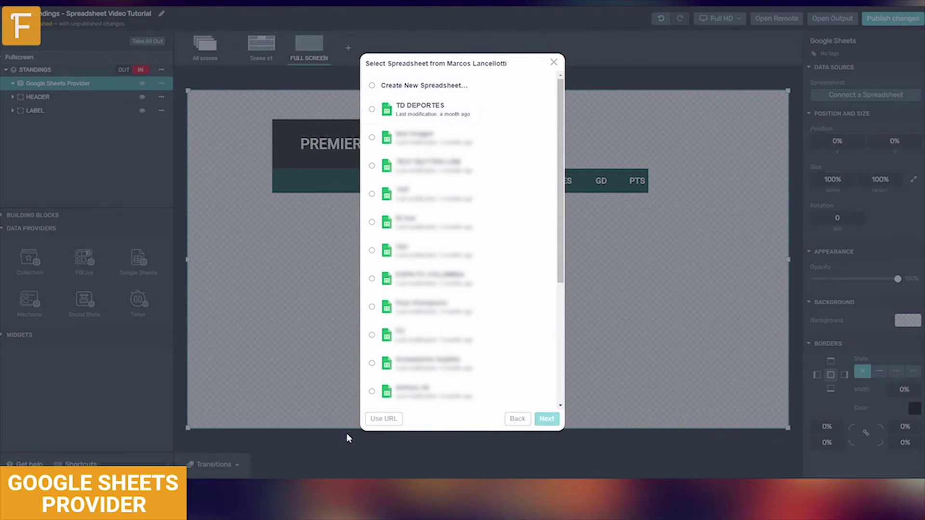
pyautogui.click(512, 422)
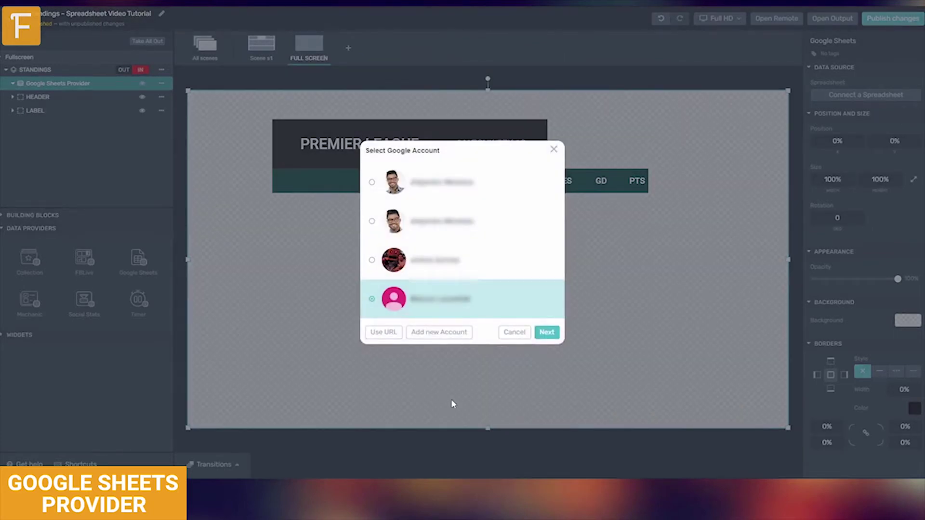
# - Connect the provider to the spreadsheet by pasting its public share link
pyautogui.click(393, 338)
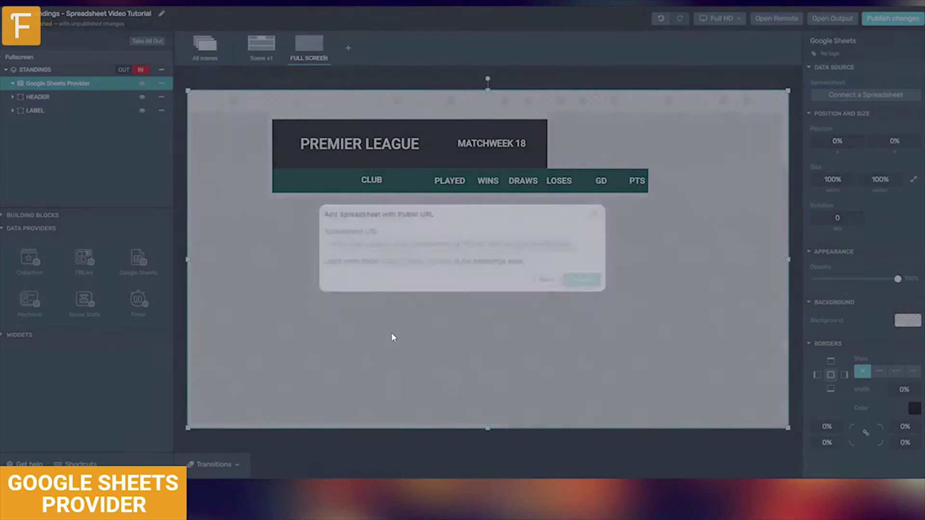
pyautogui.click(356, 239)
pyautogui.hotkey('ctrl', 'v')
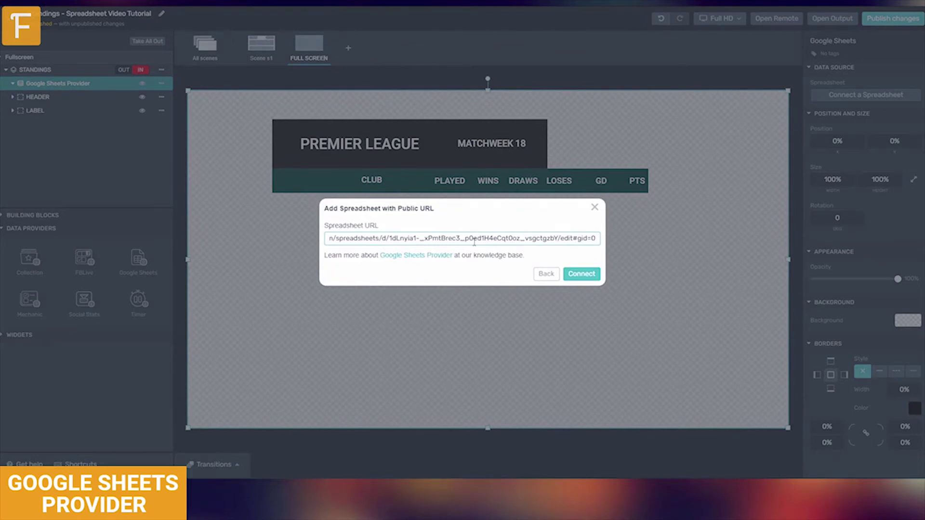
pyautogui.click(578, 274)
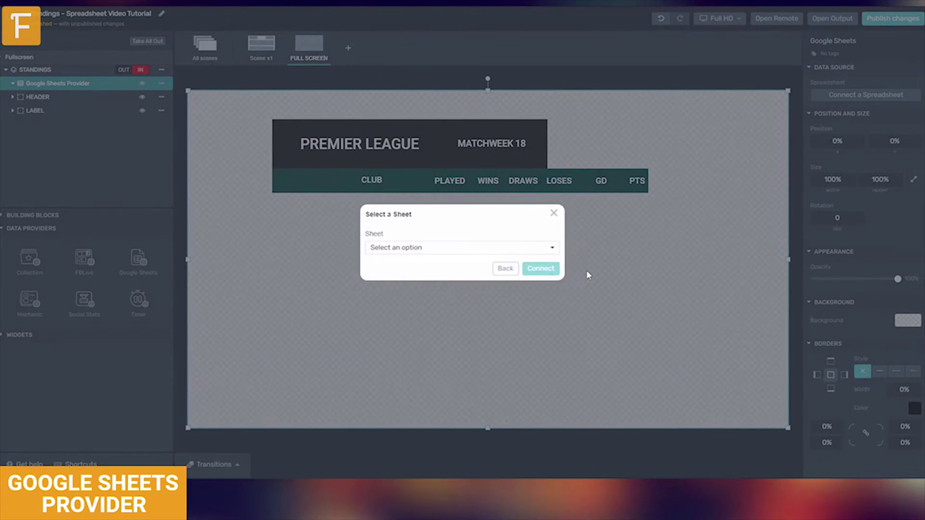
# - Pick the STANDINGS sheet and connect the provider to it
pyautogui.click(458, 247)
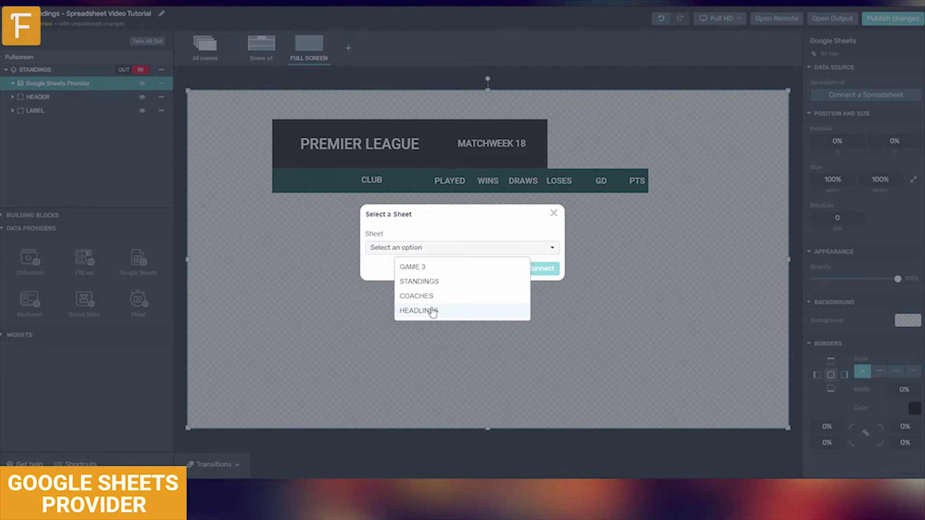
pyautogui.click(420, 281)
pyautogui.click(542, 268)
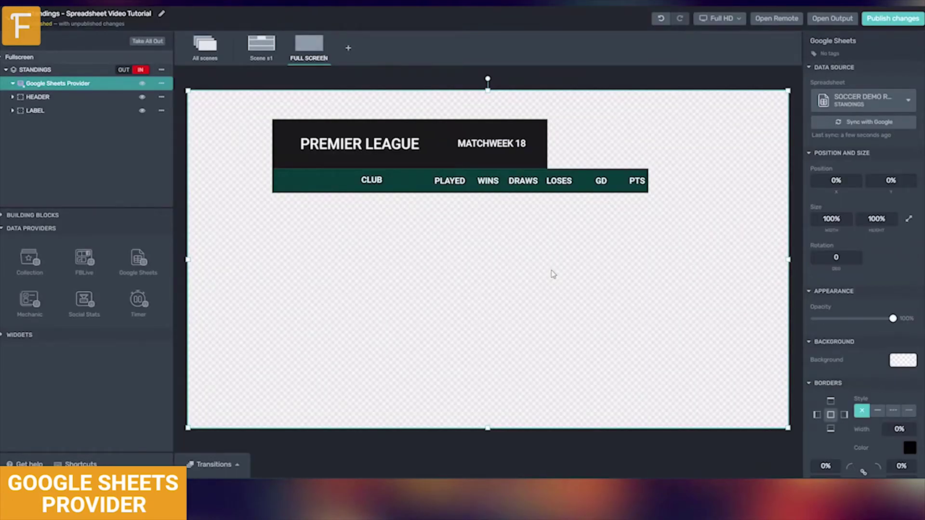
# - Refresh the sheet data and add a Dynamic Content List under the Google Sheets Provider
pyautogui.click(875, 123)
pyautogui.click(2, 230)
pyautogui.click(30, 215)
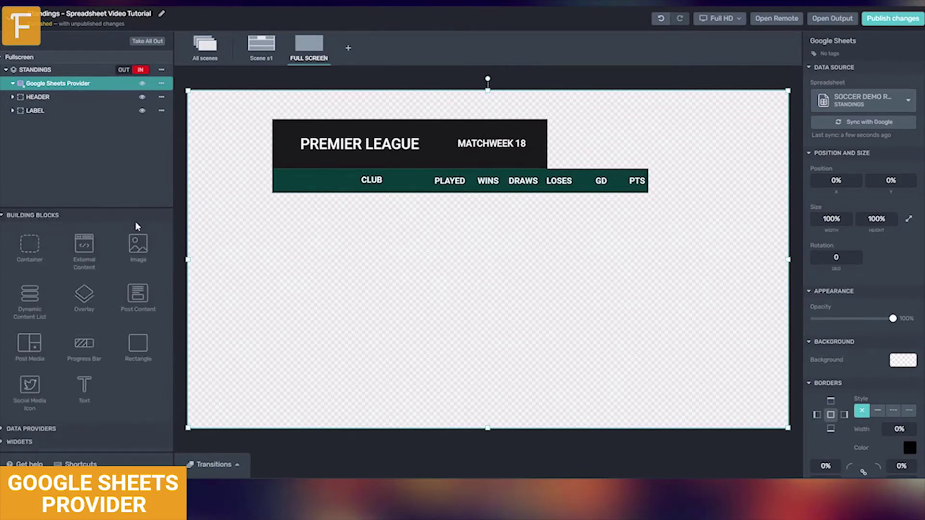
pyautogui.moveTo(36, 305); pyautogui.dragTo(77, 96)
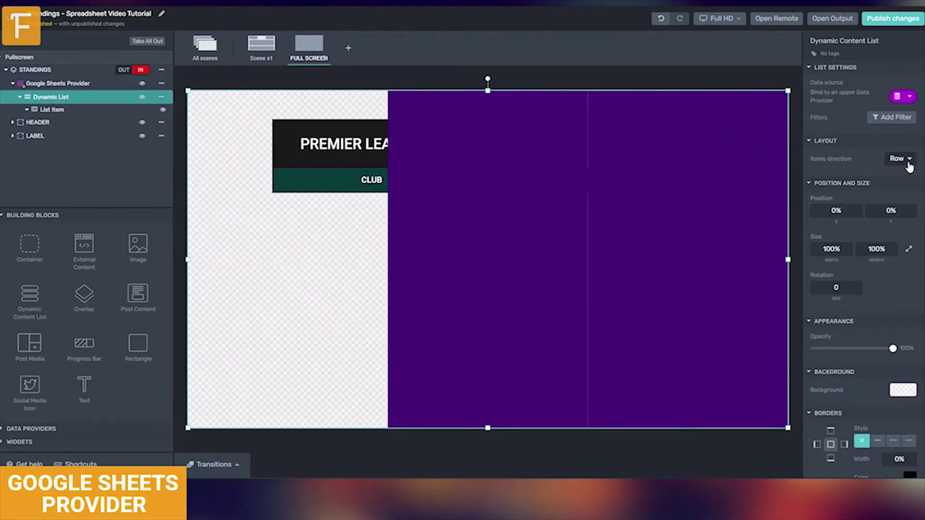
# - Set the list to Column direction with Pagination at 5 items per page, and focus its range field
pyautogui.click(898, 159)
pyautogui.click(853, 193)
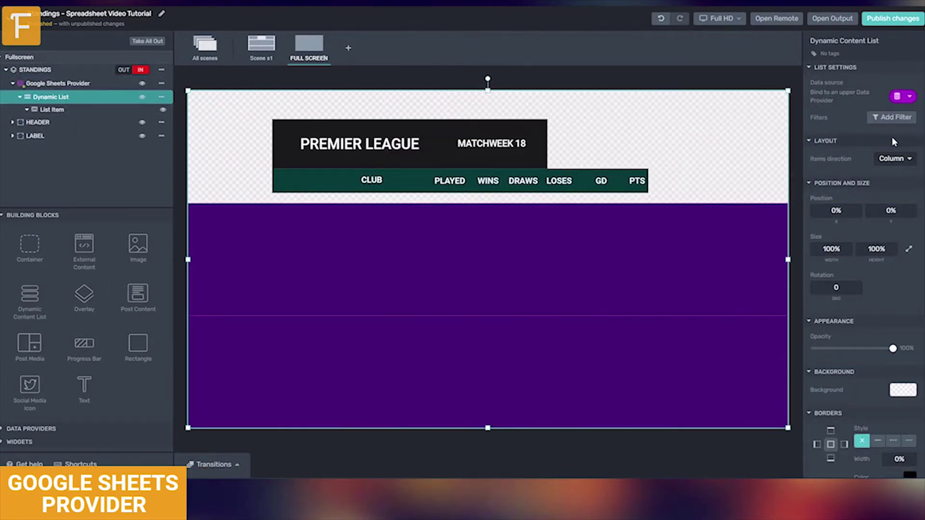
pyautogui.click(891, 117)
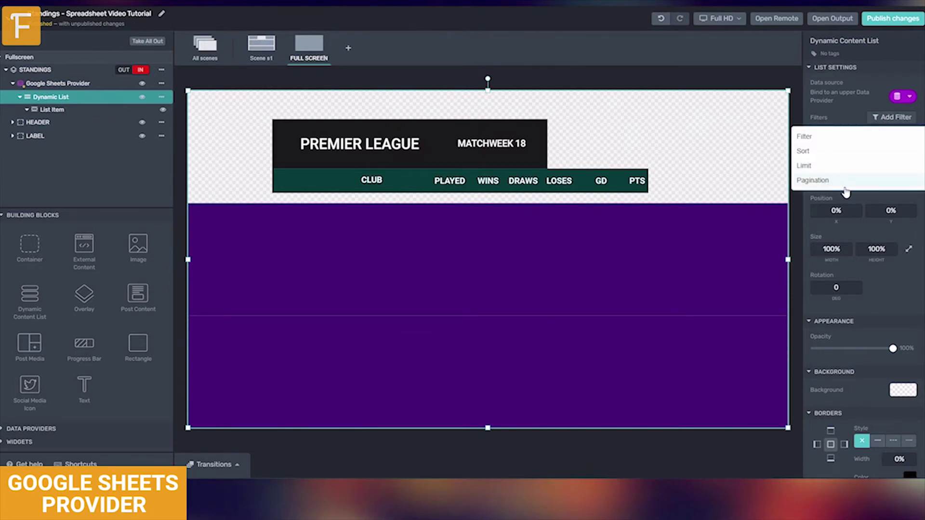
pyautogui.click(846, 181)
pyautogui.click(905, 157)
pyautogui.click(906, 157)
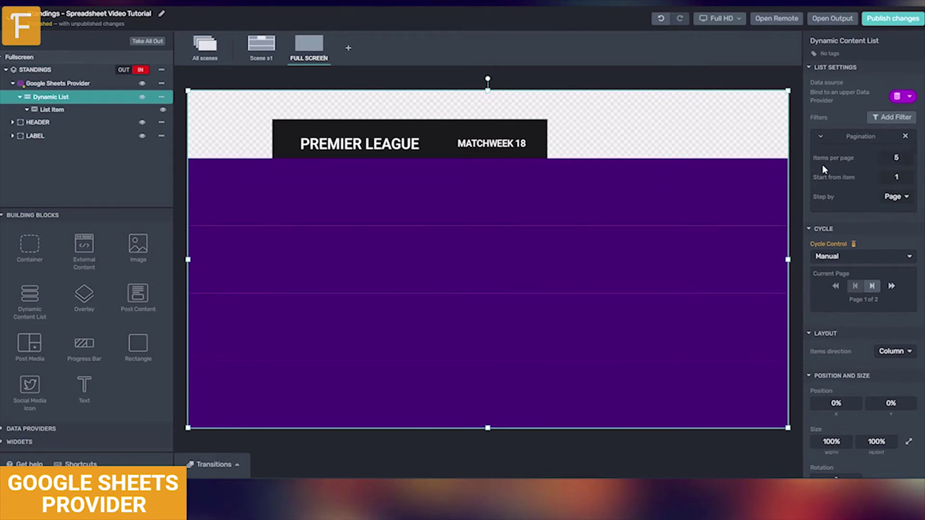
pyautogui.click(900, 96)
pyautogui.click(869, 135)
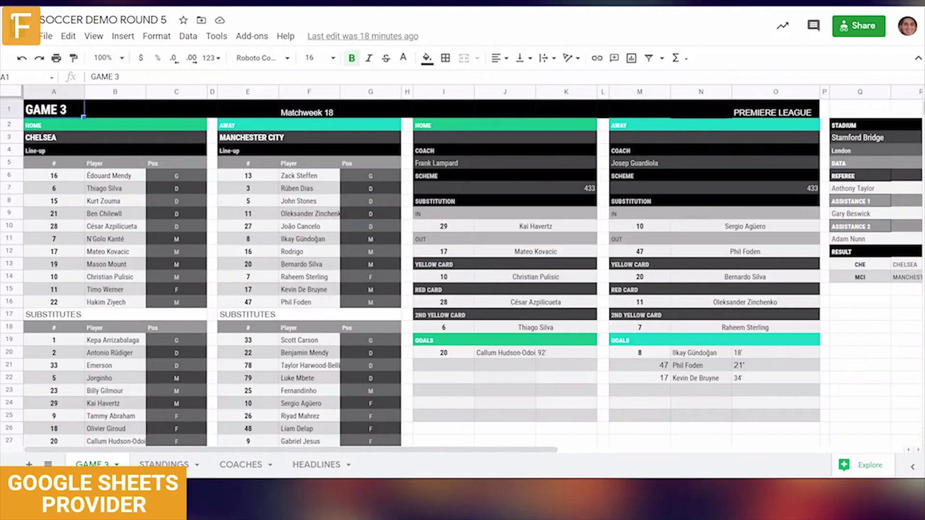
# - On the STANDINGS sheet, select the range A3:I22 to feed the list
pyautogui.click(189, 468)
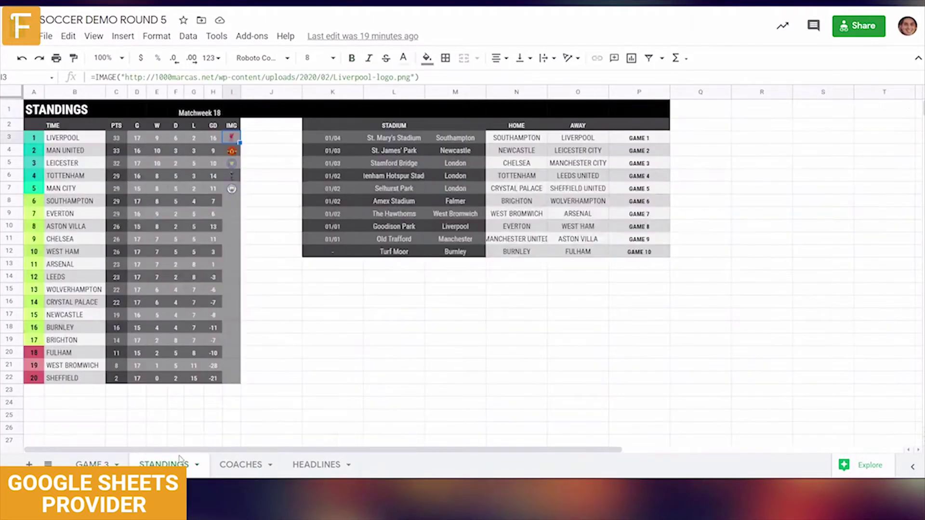
pyautogui.click(33, 139)
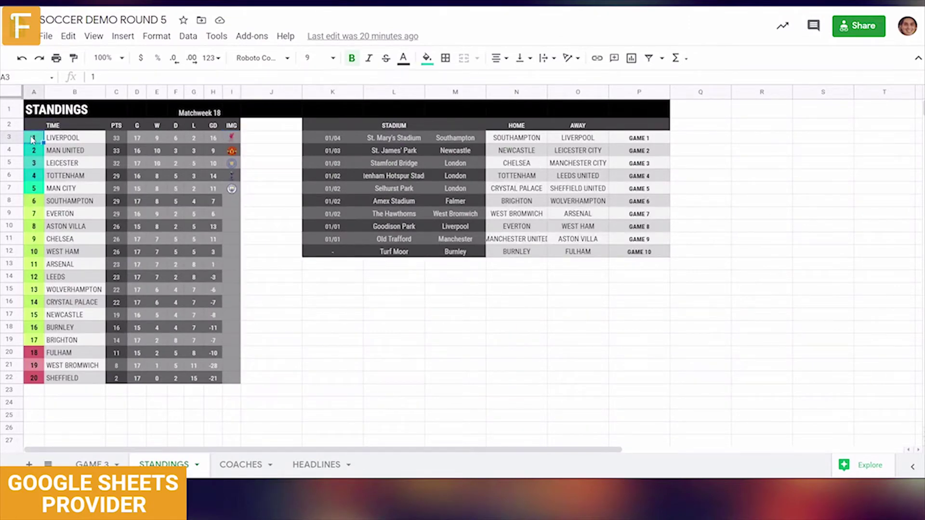
pyautogui.moveTo(32, 139); pyautogui.dragTo(232, 384)
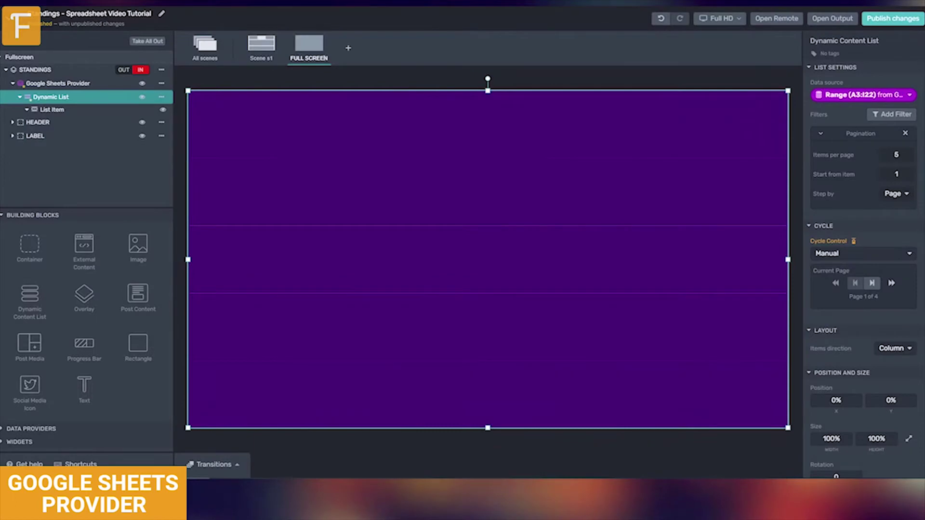
# - Fit the list under the PREMIER LEAGUE header and give rows a teal-to-dark gradient fill
pyautogui.moveTo(788, 90); pyautogui.dragTo(648, 196)
pyautogui.moveTo(188, 195); pyautogui.dragTo(273, 192)
pyautogui.click(125, 109)
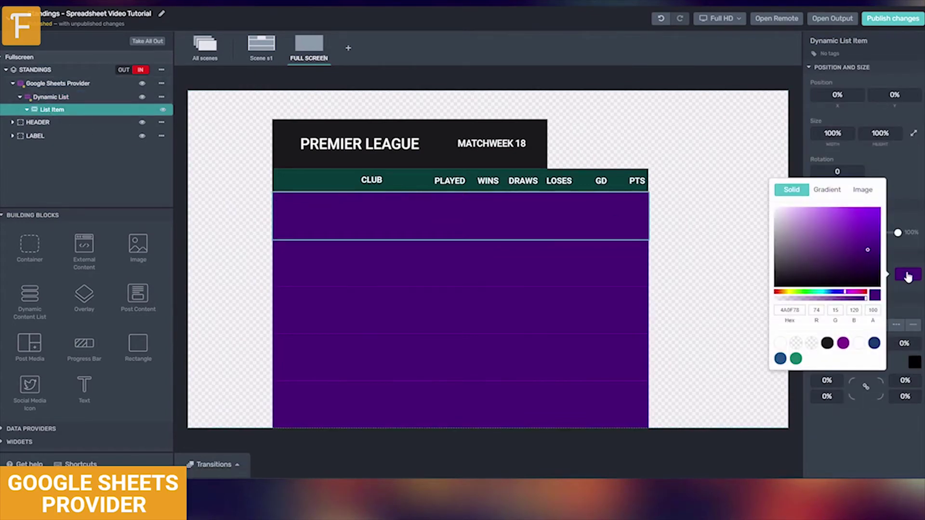
pyautogui.click(828, 191)
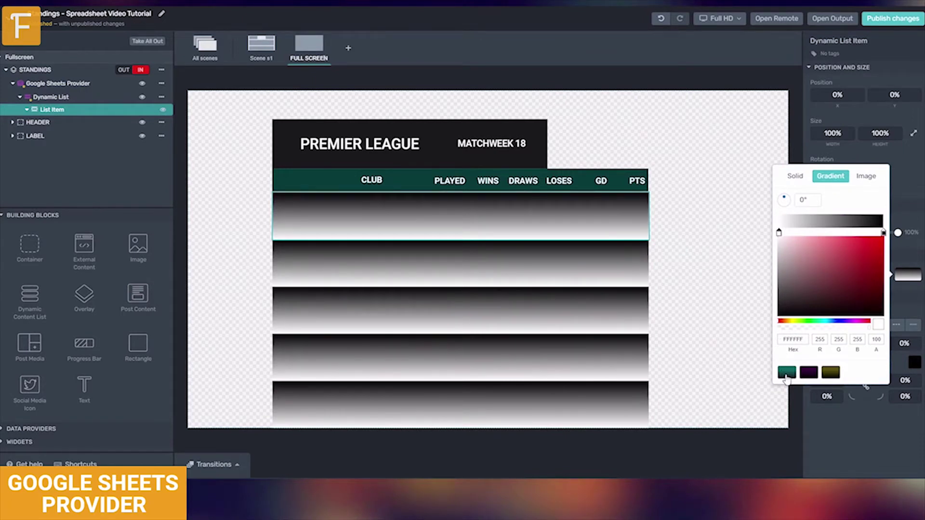
pyautogui.click(786, 376)
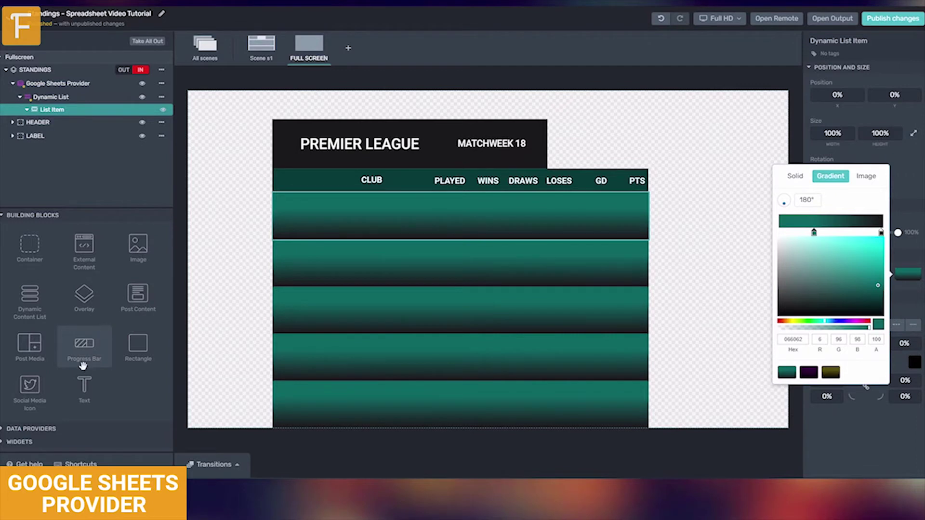
# - Add two Text layers to each list item and rename the first one RANK
pyautogui.moveTo(83, 385); pyautogui.dragTo(77, 112)
pyautogui.moveTo(85, 385); pyautogui.dragTo(56, 129)
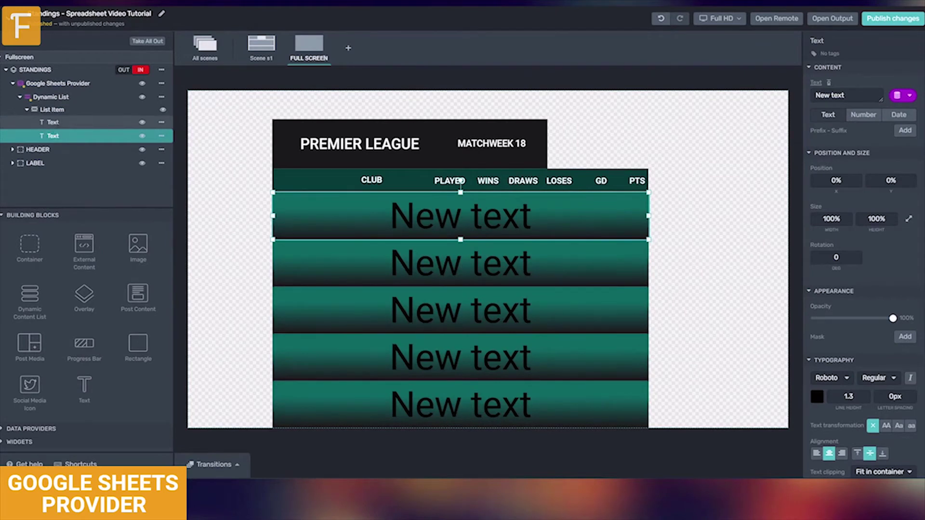
pyautogui.doubleClick(57, 122)
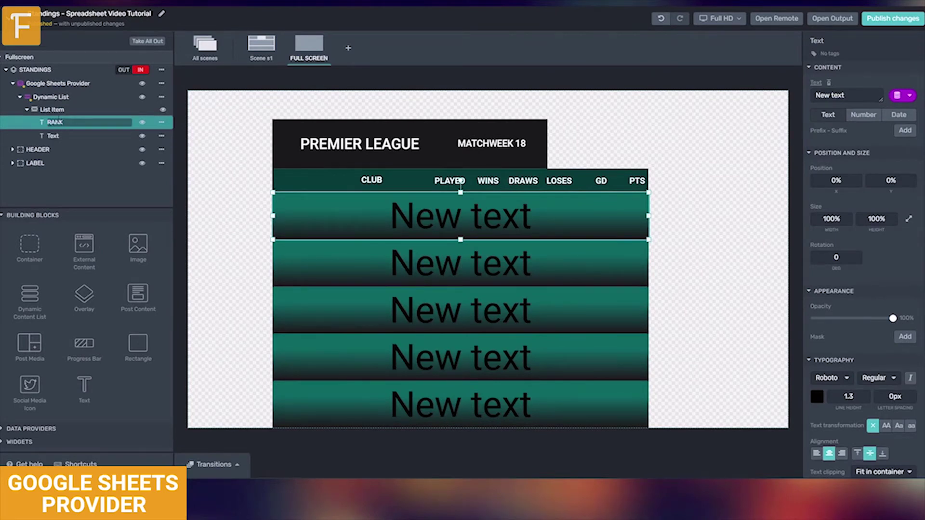
pyautogui.doubleClick(55, 136)
# - Name the second layer TEAM and size the RANK box to 7% width, 50% height
pyautogui.write('TEAM')
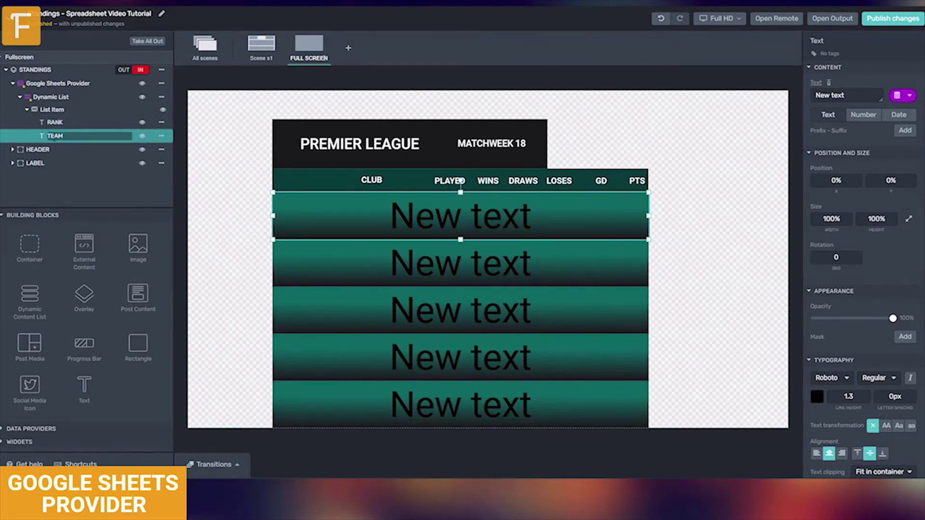
pyautogui.press('Return')
pyautogui.click(55, 122)
pyautogui.moveTo(648, 215); pyautogui.dragTo(303, 202)
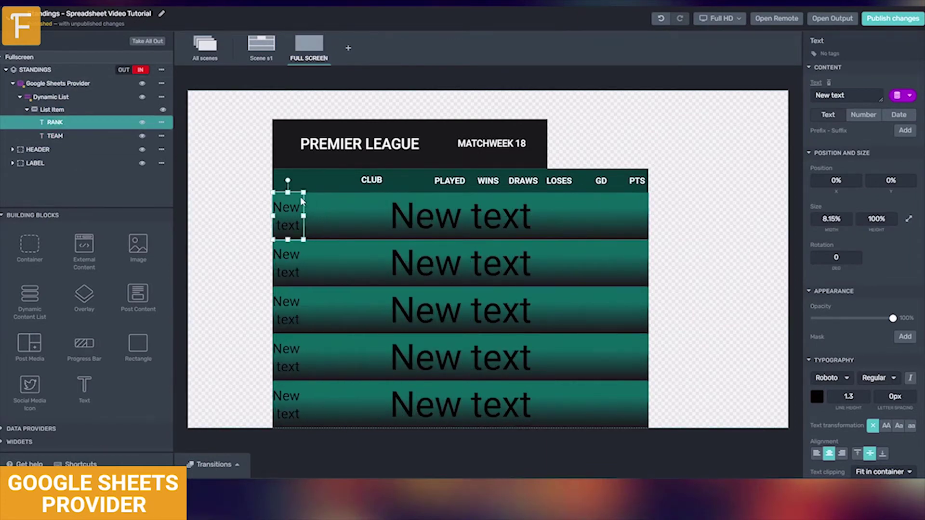
pyautogui.doubleClick(830, 219)
pyautogui.write('7')
pyautogui.press('Return')
pyautogui.doubleClick(872, 218)
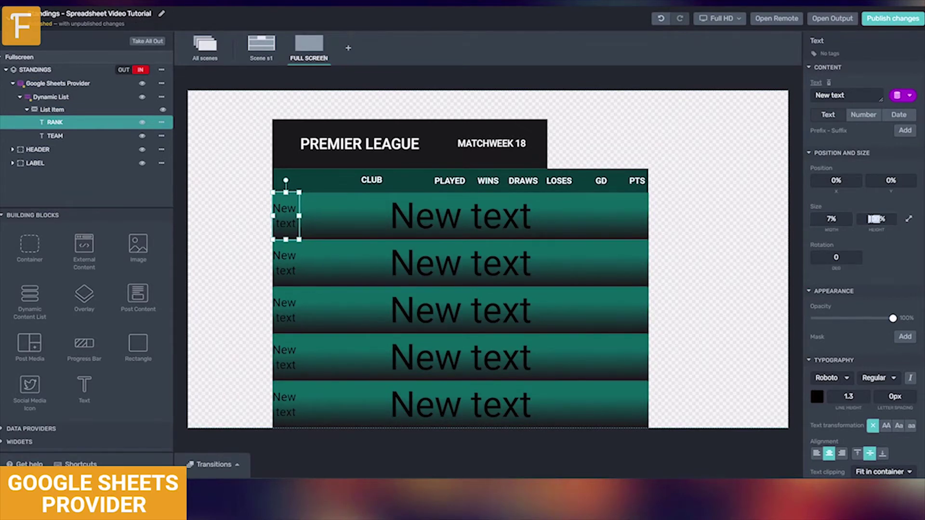
pyautogui.write('50')
pyautogui.press('Return')
# - Move RANK down in the row, bind it to Column A, and make its text white
pyautogui.moveTo(288, 208); pyautogui.dragTo(290, 219)
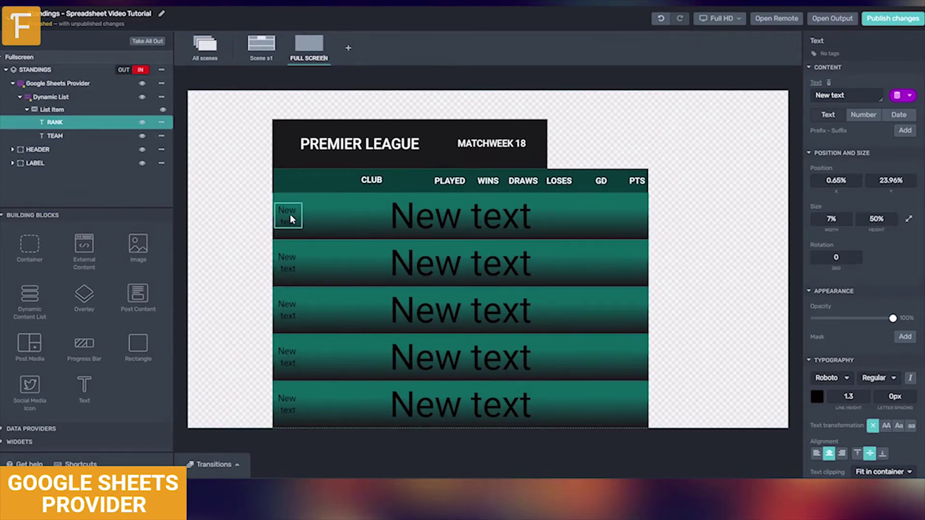
pyautogui.click(901, 95)
pyautogui.click(813, 133)
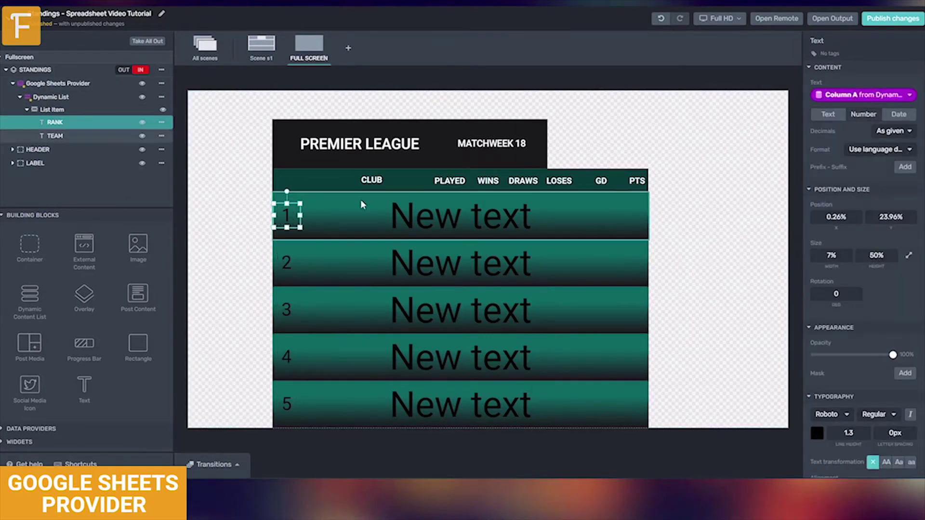
pyautogui.click(816, 433)
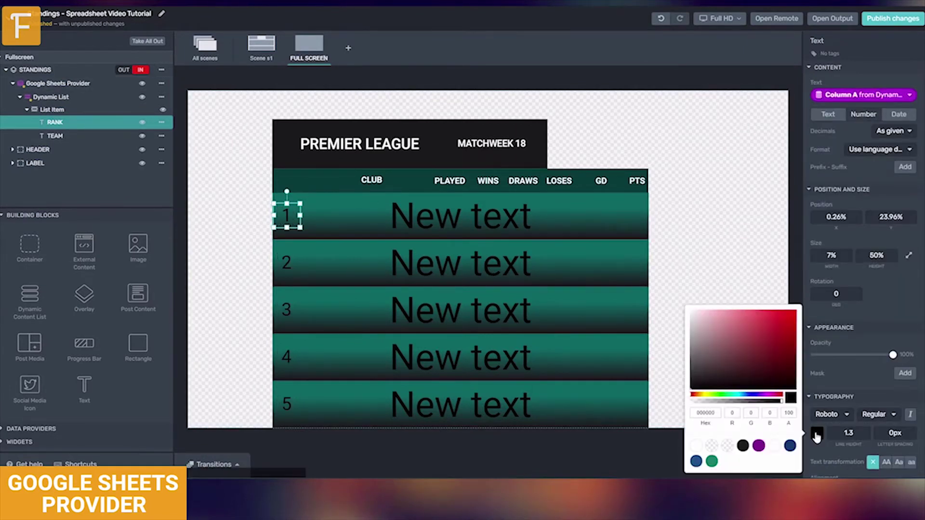
pyautogui.click(697, 448)
pyautogui.click(55, 135)
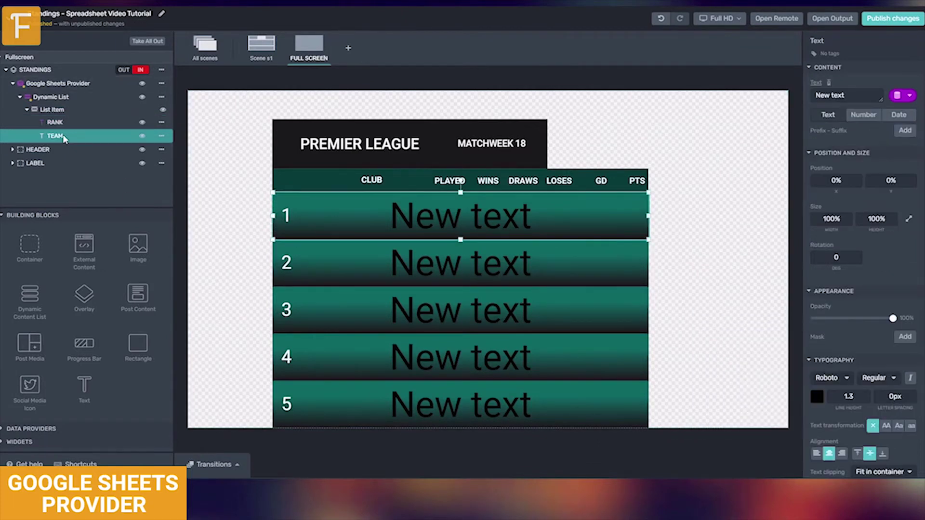
# - Size the TEAM box 7% by 50% and set its vertical position to 25%
pyautogui.click(830, 219)
pyautogui.write('7')
pyautogui.click(872, 219)
pyautogui.write('50')
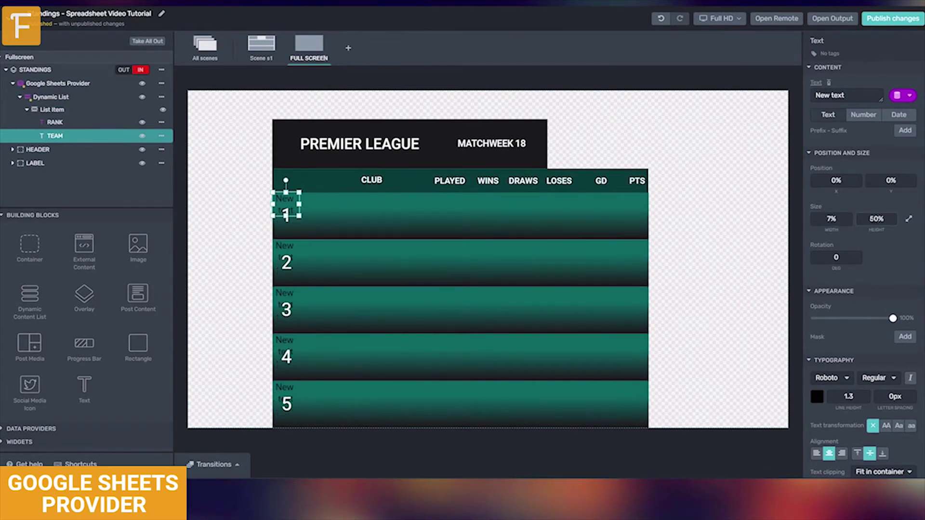
pyautogui.click(891, 180)
pyautogui.write('25')
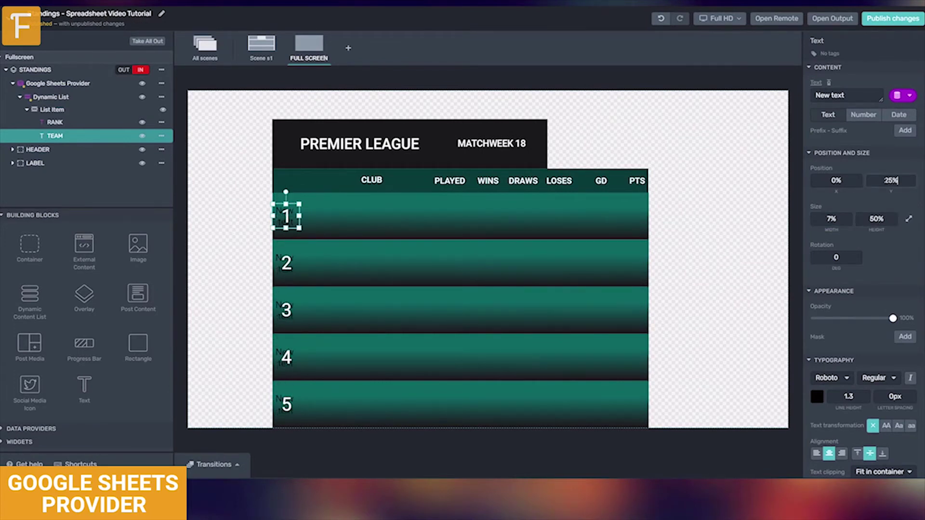
pyautogui.press('Return')
pyautogui.write('6')
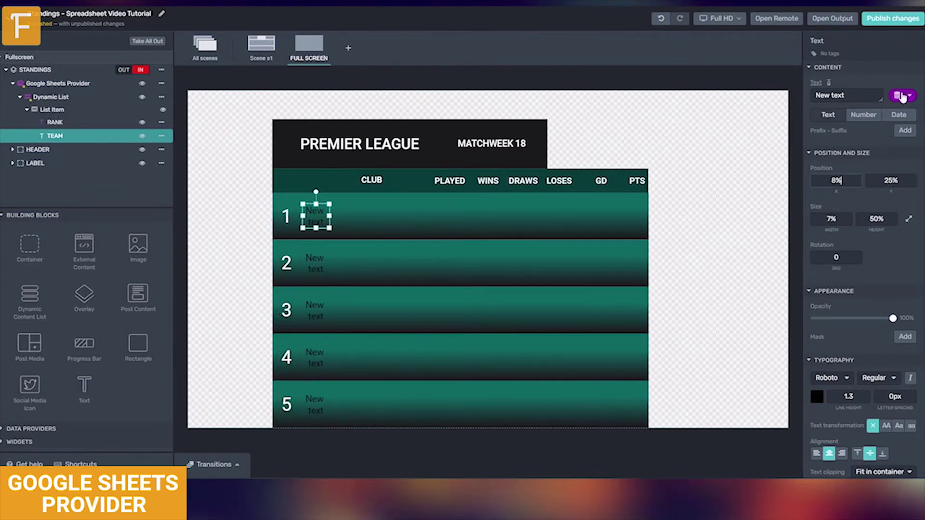
# - Bind the TEAM text to Column B and clip it to 2 lines
pyautogui.click(897, 95)
pyautogui.click(828, 145)
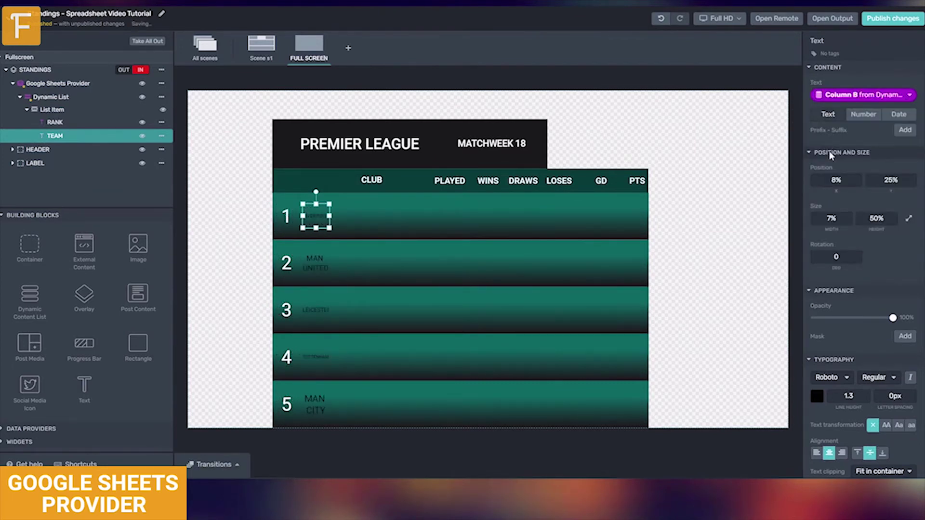
pyautogui.scroll(-2, 831, 155)
pyautogui.click(885, 374)
pyautogui.click(844, 421)
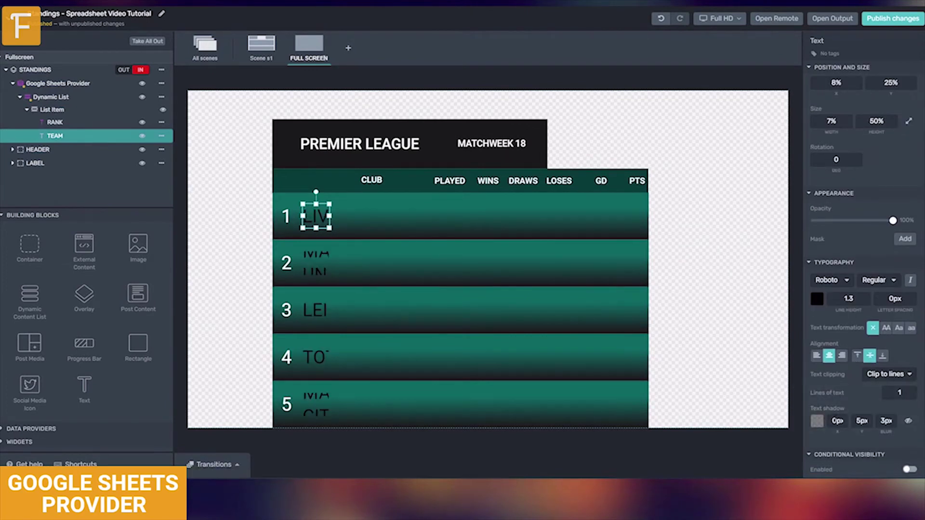
pyautogui.click(908, 393)
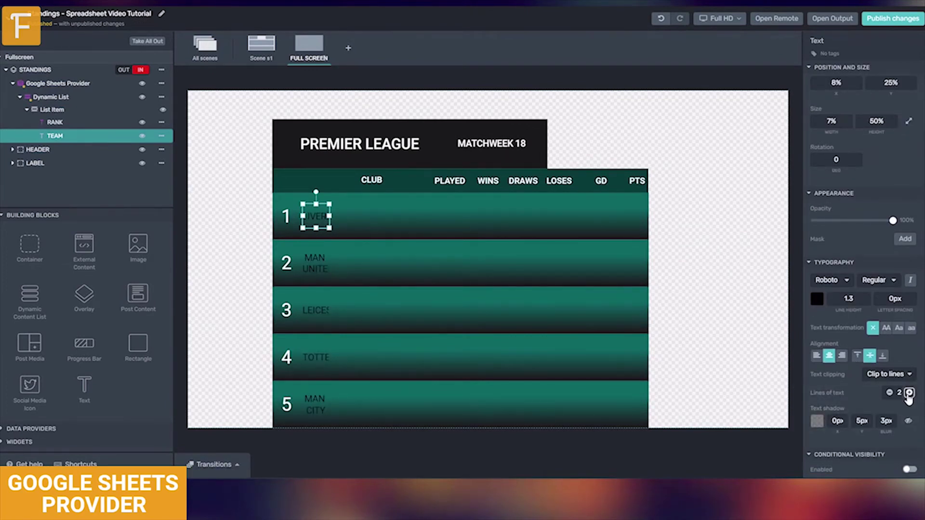
# - Widen the TEAM box so club names fit and colour them white
pyautogui.moveTo(332, 215); pyautogui.dragTo(378, 218)
pyautogui.click(817, 298)
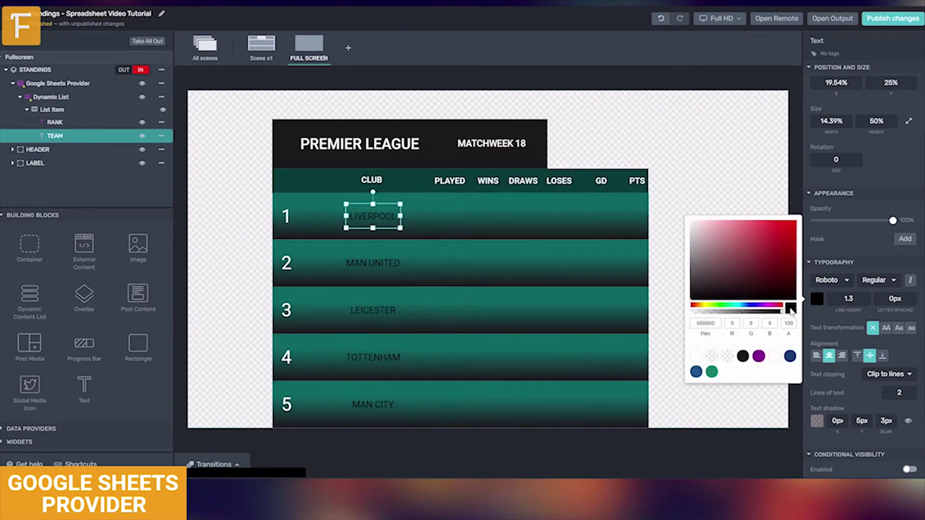
pyautogui.click(697, 357)
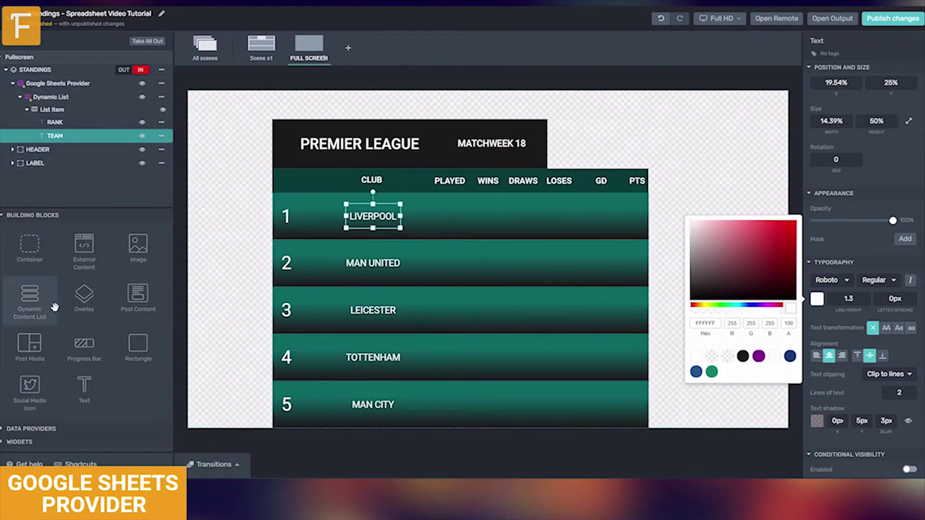
# - Add an Image layer to each list row and check its Source data binding
pyautogui.moveTo(142, 259); pyautogui.dragTo(61, 149)
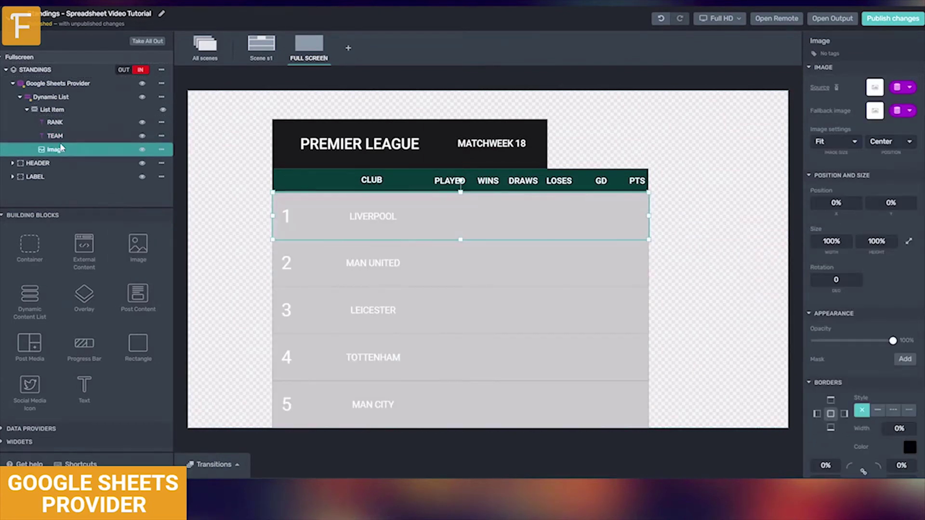
pyautogui.click(908, 89)
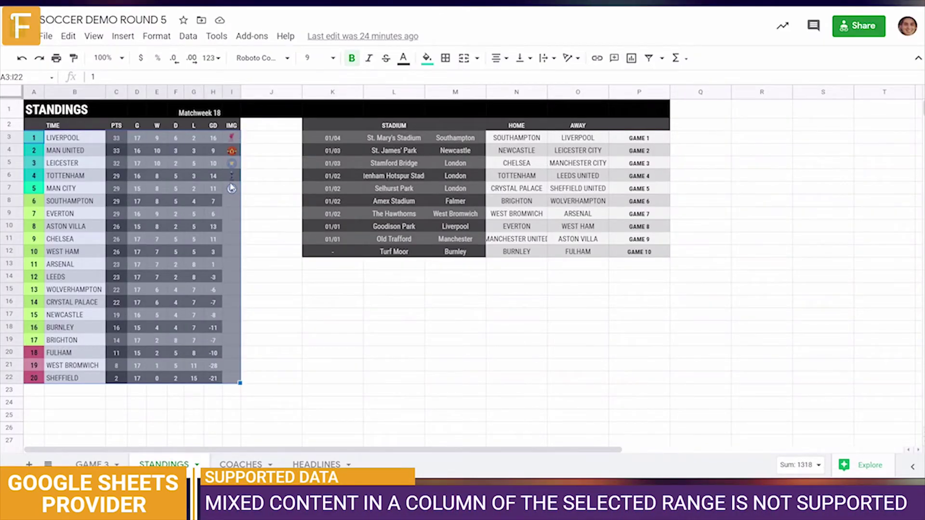
# - Fill the Man City logo IMAGE formula from cell I7 down the IMG column to row 22
pyautogui.click(232, 175)
pyautogui.moveTo(34, 141); pyautogui.dragTo(235, 380)
pyautogui.click(231, 217)
pyautogui.moveTo(231, 138); pyautogui.dragTo(230, 360)
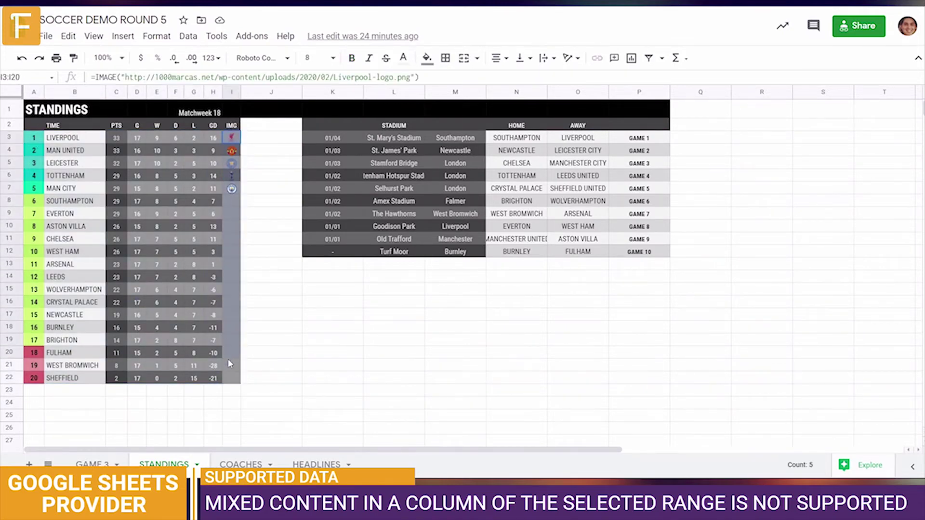
pyautogui.click(231, 323)
pyautogui.click(237, 191)
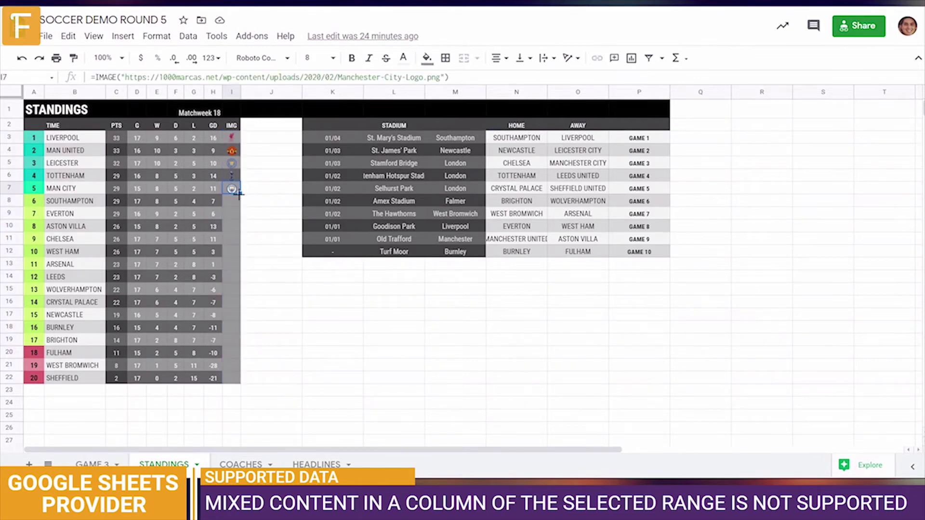
pyautogui.moveTo(228, 384); pyautogui.dragTo(228, 384)
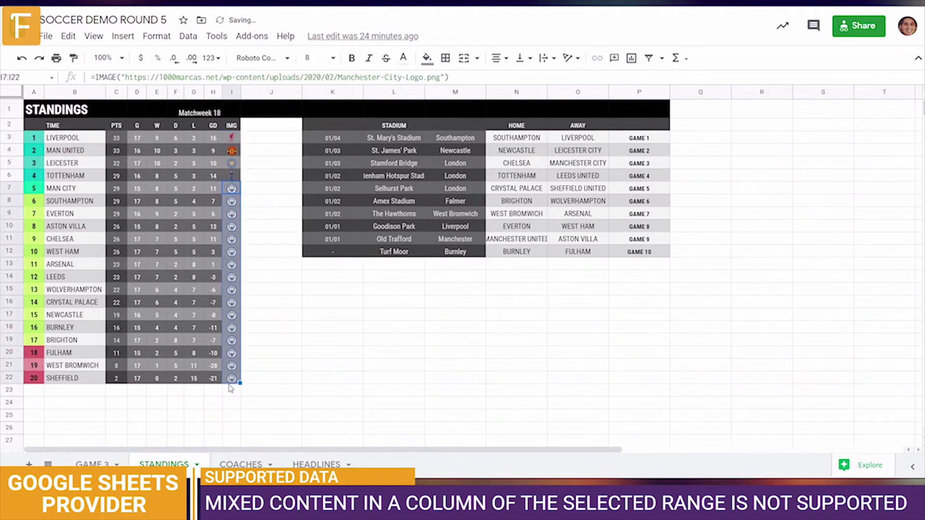
pyautogui.click(248, 193)
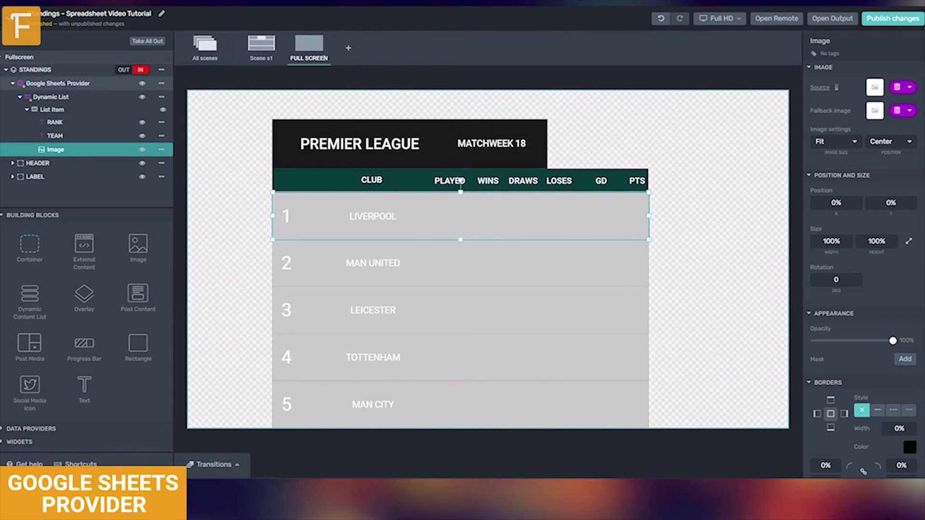
# - Sync the Google Sheets provider and bind the row logo image source to sheet Column I
pyautogui.click(83, 86)
pyautogui.click(859, 123)
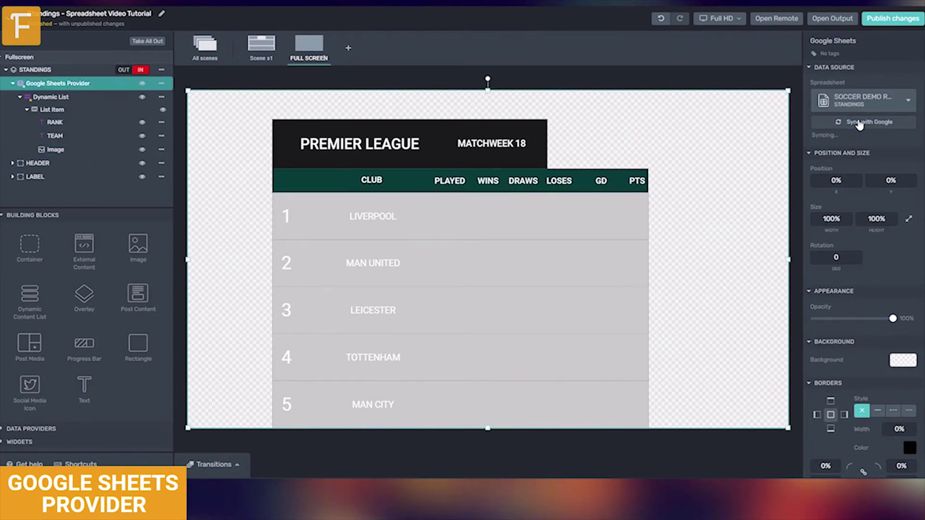
pyautogui.click(462, 205)
pyautogui.click(903, 87)
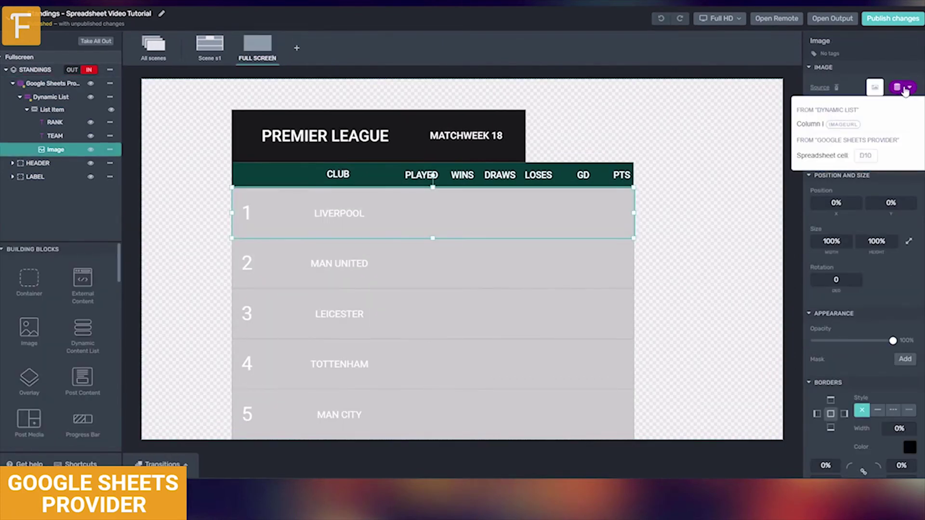
pyautogui.click(826, 125)
# - Size and place the logo box at Y 25%, height 50%, width 7%, X 10%
pyautogui.moveTo(634, 188); pyautogui.dragTo(308, 189)
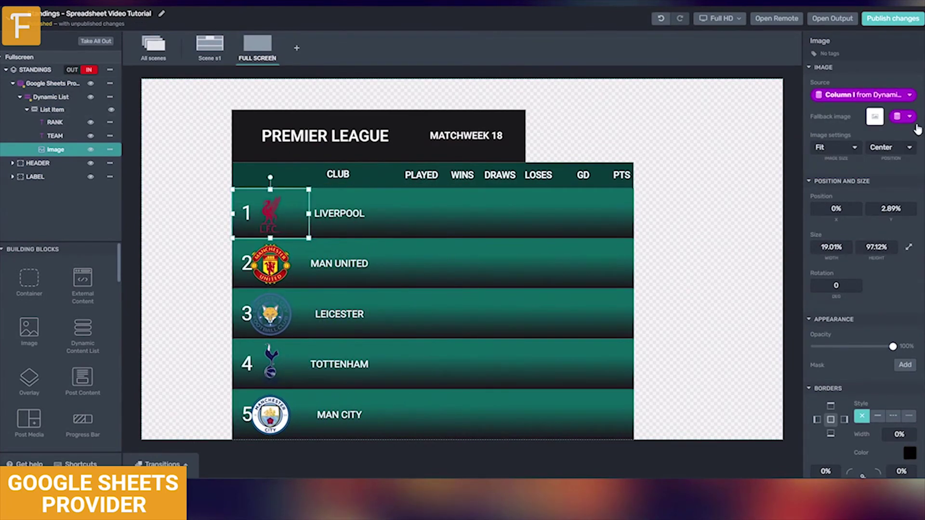
pyautogui.write('25')
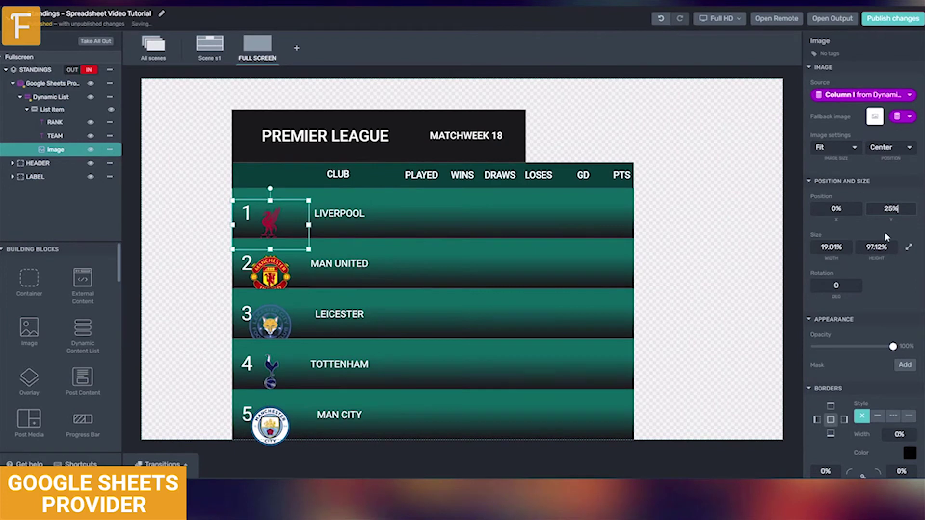
pyautogui.click(877, 247)
pyautogui.write('50')
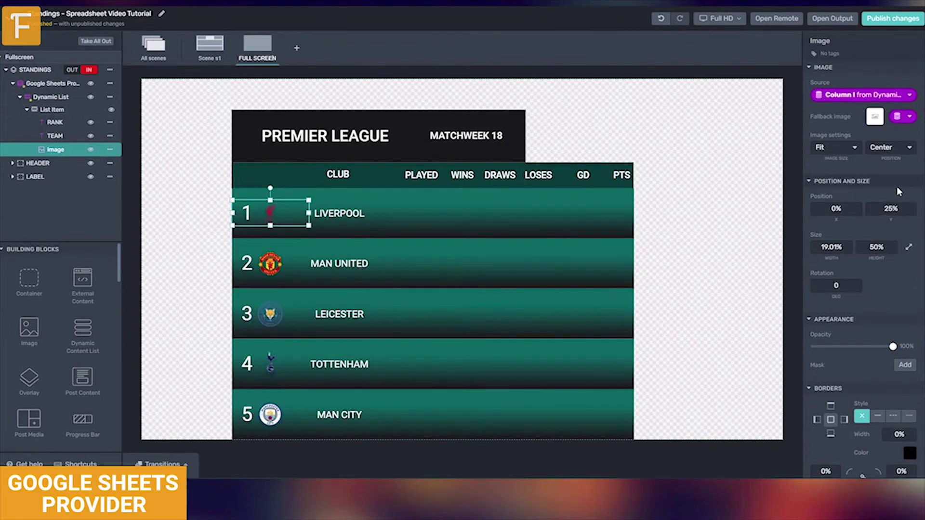
pyautogui.click(831, 247)
pyautogui.write('7')
pyautogui.click(836, 208)
pyautogui.write('10')
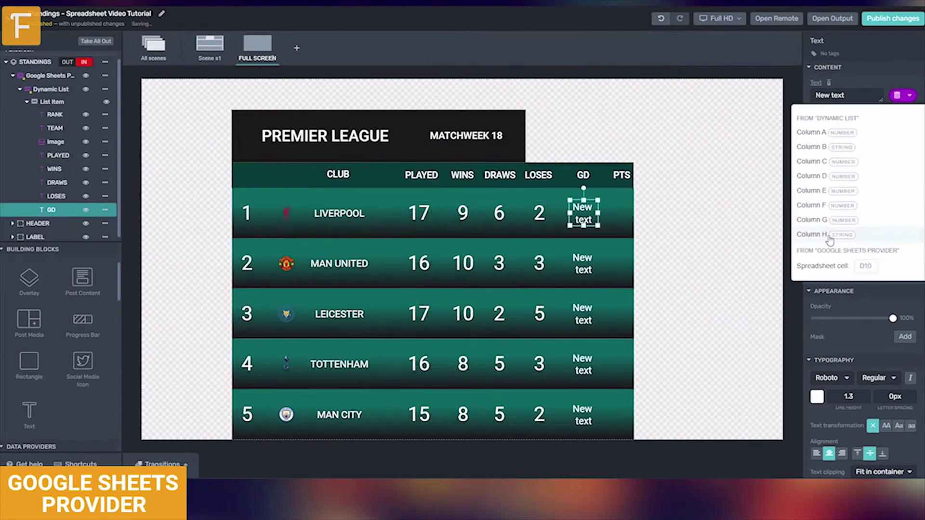
# - Bind the GD values to sheet Column H, then switch to the Scene s1 layout
pyautogui.click(819, 234)
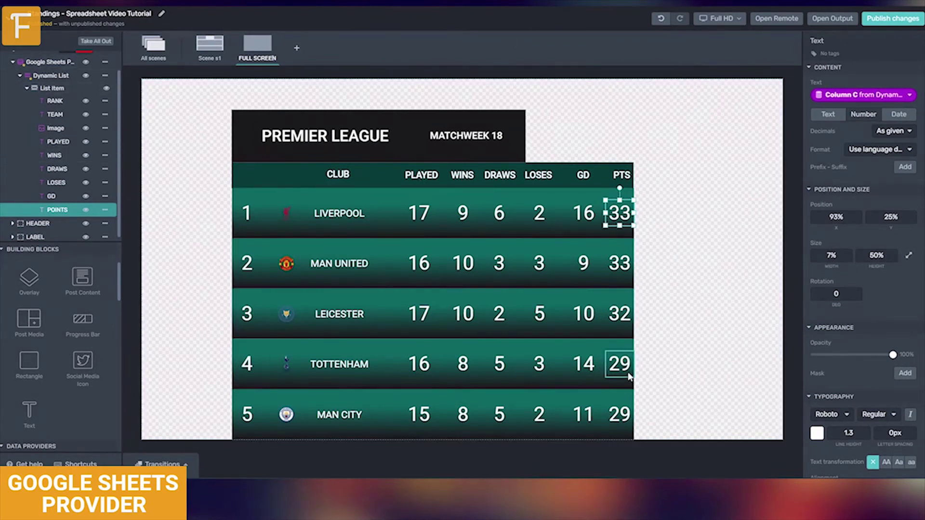
pyautogui.click(218, 46)
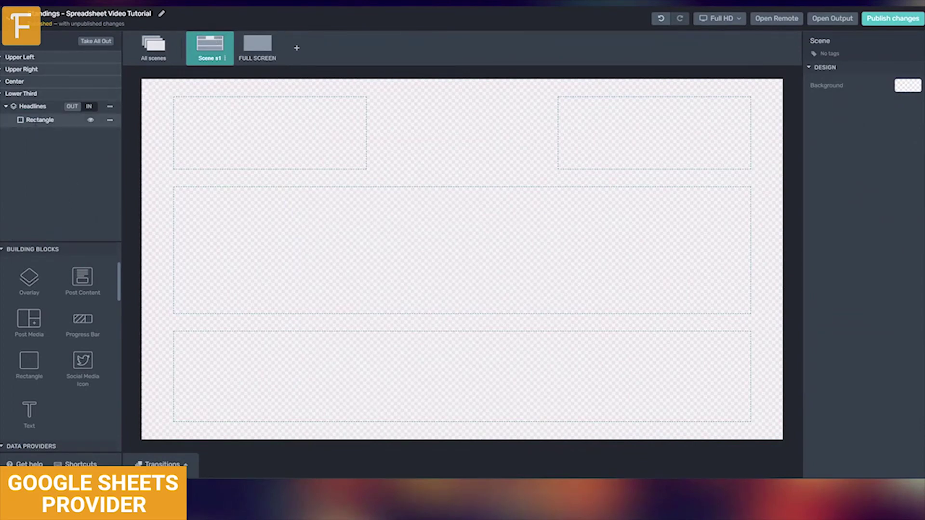
# - Take Headlines in and add a Google Sheets provider connected by URL to the HEADLINES sheet
pyautogui.click(95, 107)
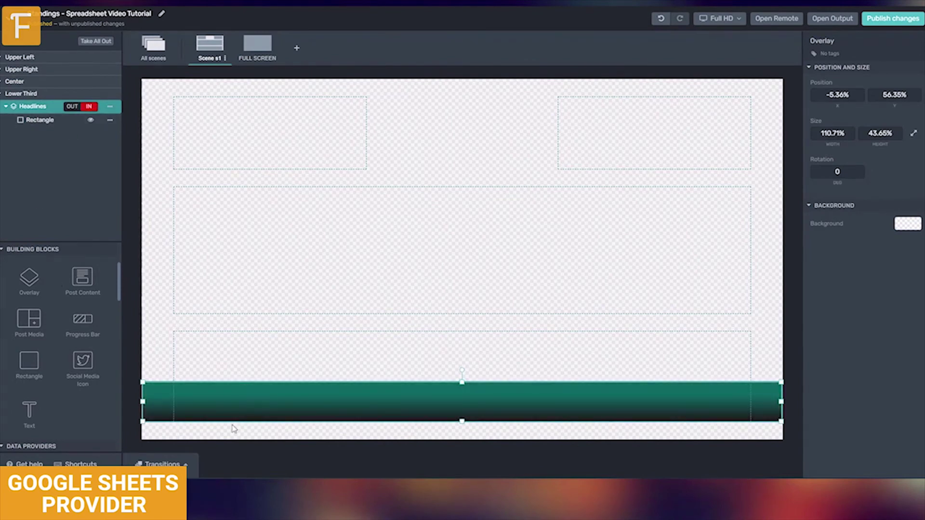
pyautogui.scroll(-4, 64, 357)
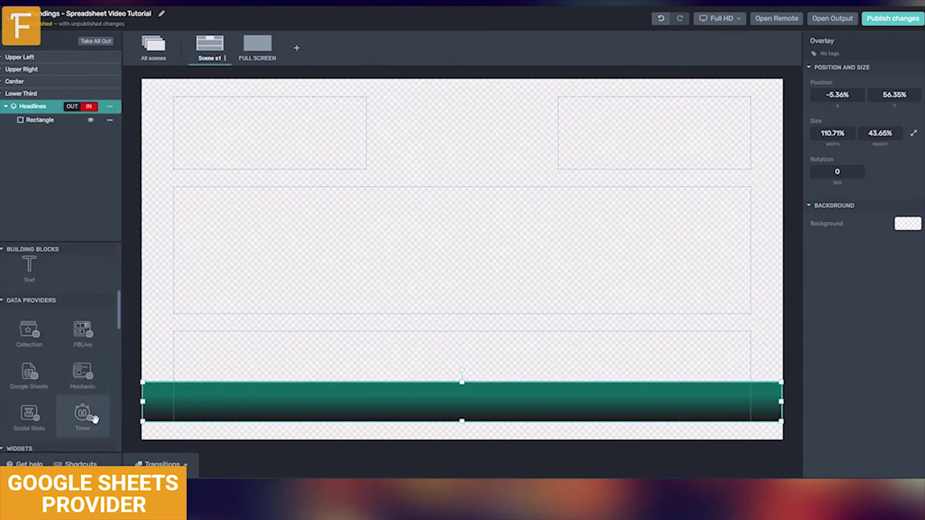
pyautogui.moveTo(28, 373); pyautogui.dragTo(48, 119)
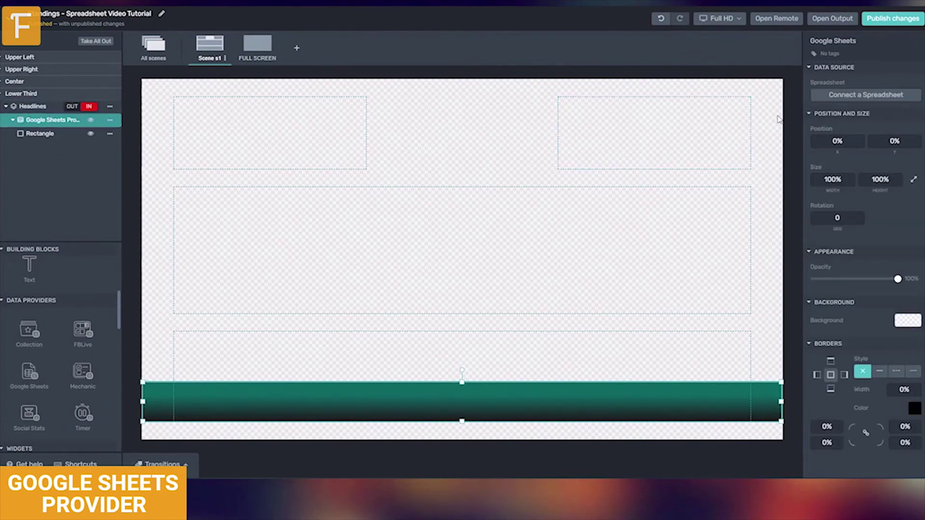
pyautogui.click(835, 99)
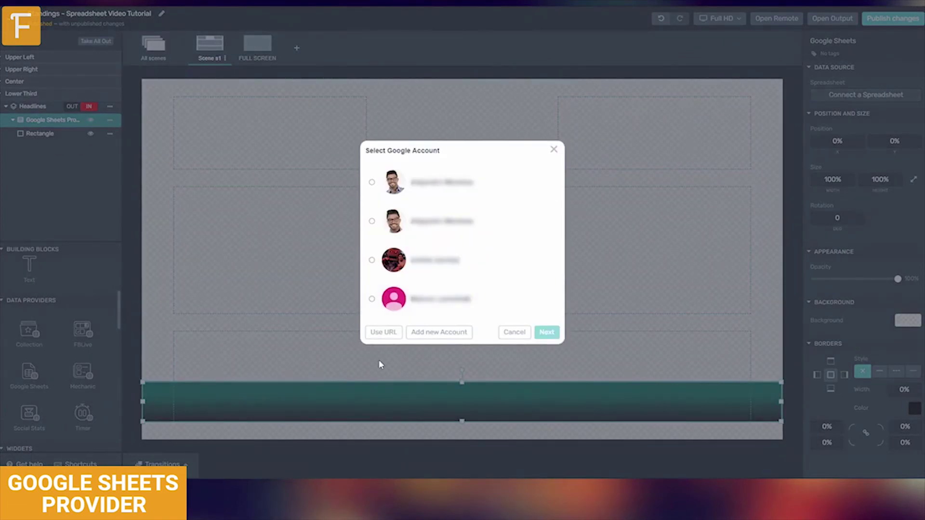
pyautogui.click(383, 332)
pyautogui.hotkey('ctrl', 'v')
pyautogui.click(585, 272)
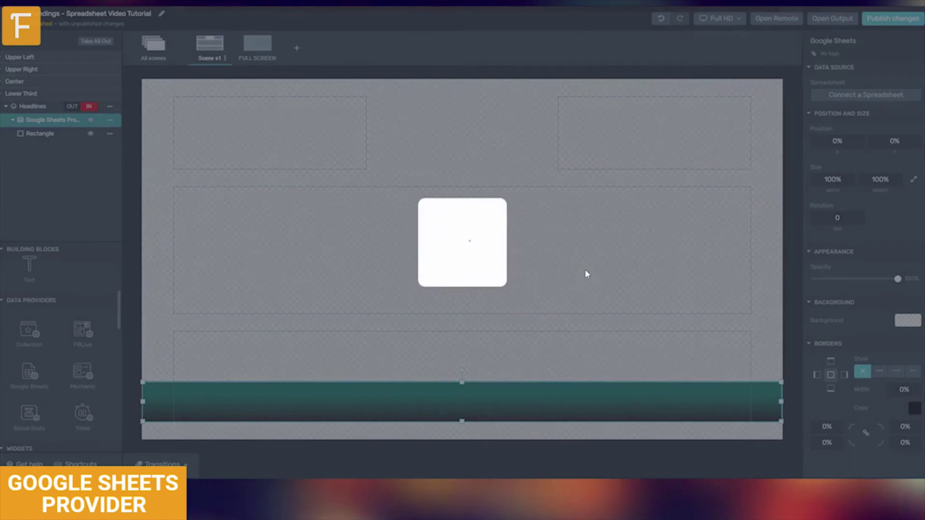
pyautogui.click(446, 247)
pyautogui.click(421, 312)
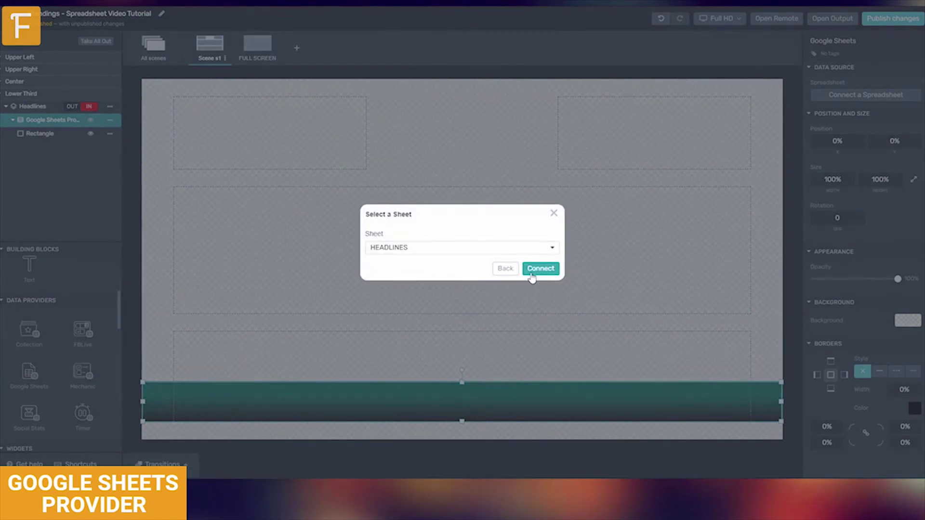
pyautogui.click(533, 271)
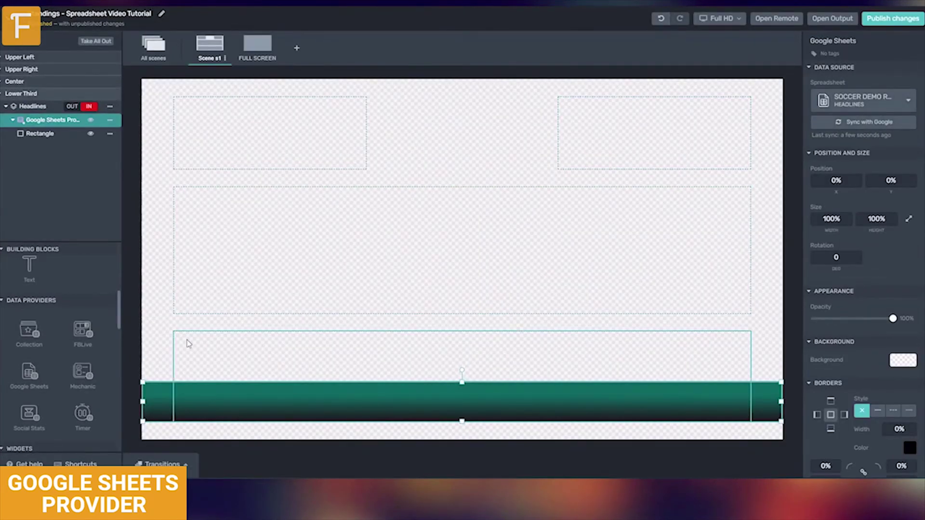
# - Add pagination with one item per page to the dynamic list and bind it to range A2:A5
pyautogui.scroll(5, 58, 273)
pyautogui.moveTo(123, 313); pyautogui.dragTo(83, 137)
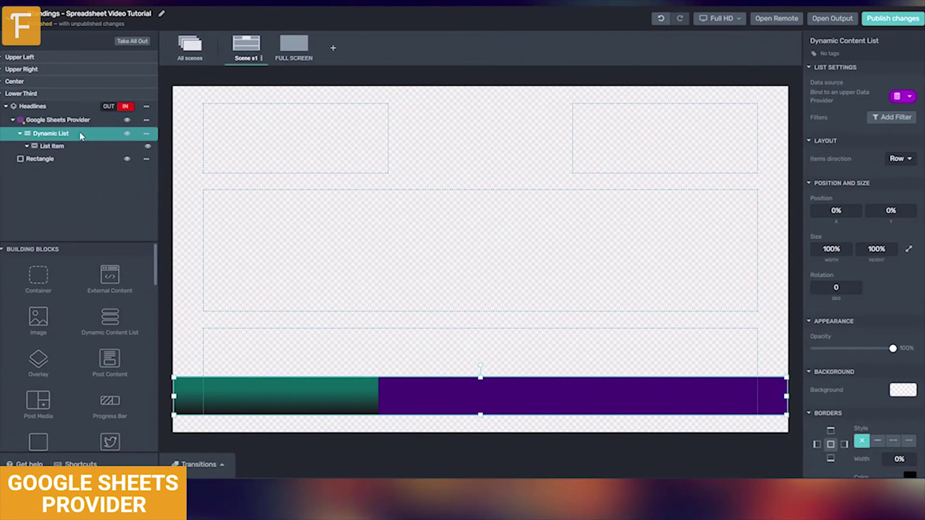
pyautogui.click(891, 117)
pyautogui.click(841, 180)
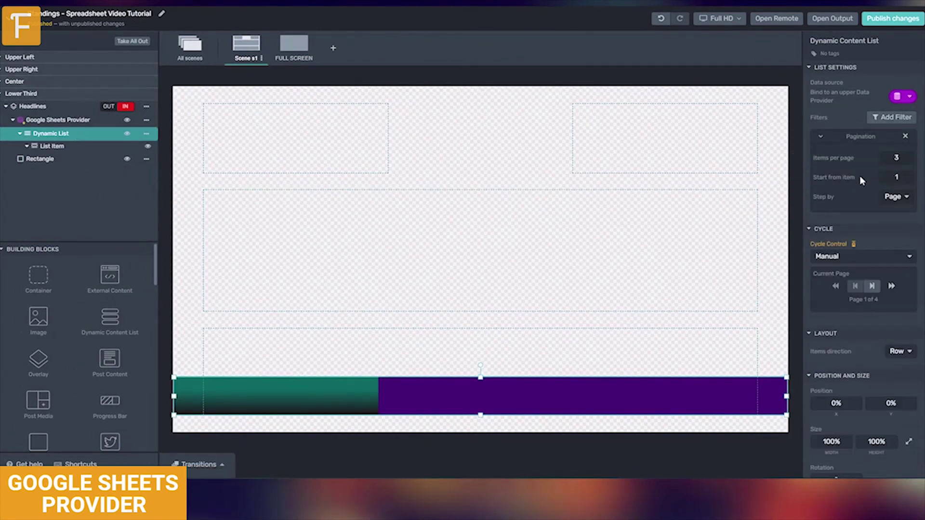
pyautogui.click(887, 158)
pyautogui.click(886, 158)
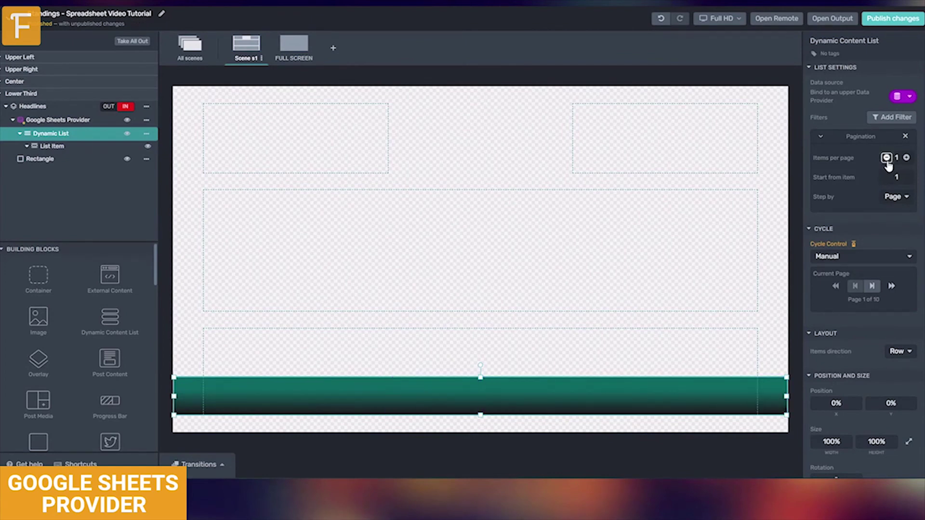
pyautogui.click(903, 96)
pyautogui.click(865, 135)
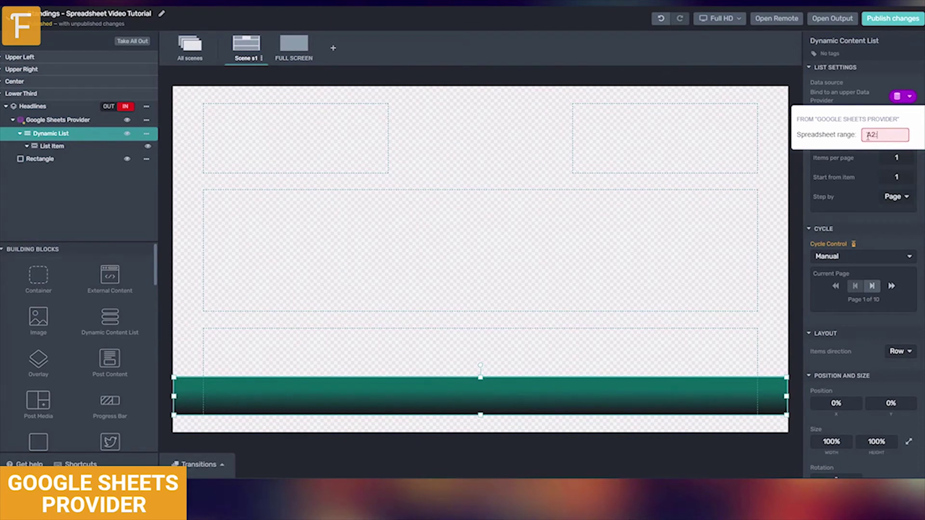
pyautogui.press('Return')
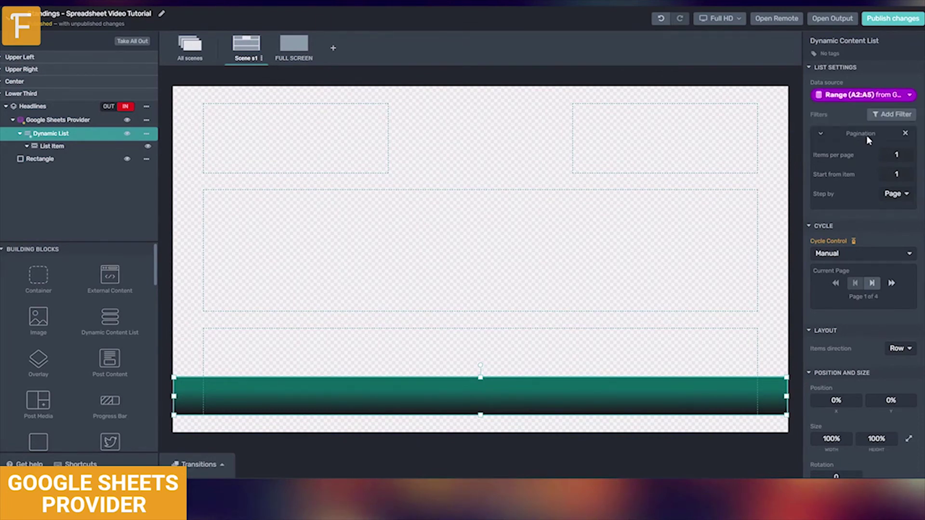
# - Make the list item's background transparent by setting its opacity to 0
pyautogui.click(84, 149)
pyautogui.click(906, 274)
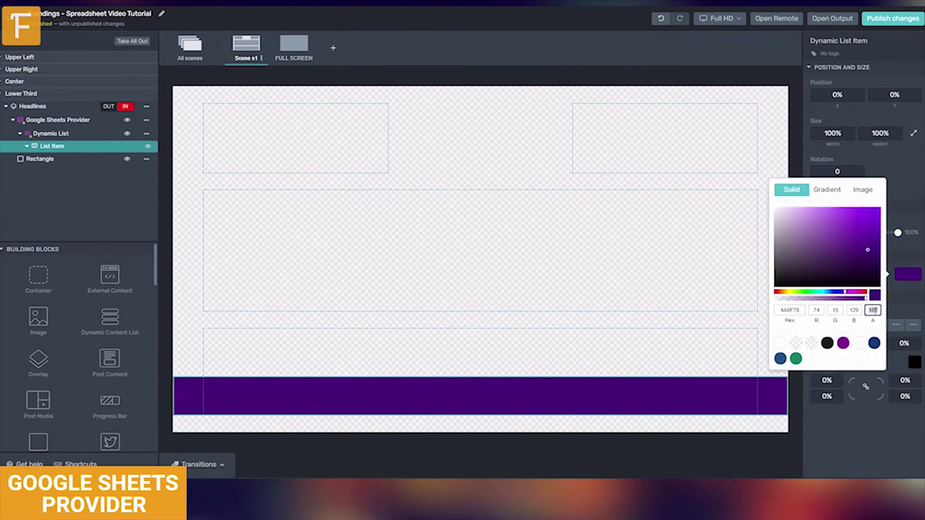
pyautogui.write('0')
pyautogui.press('Escape')
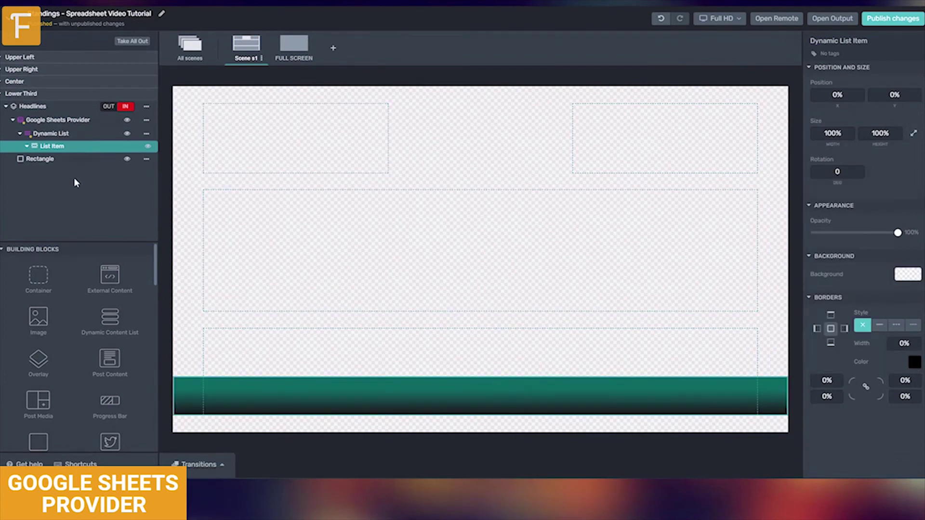
# - Add a text layer bound to the list's Column A and colour it white
pyautogui.scroll(-1, 38, 410)
pyautogui.moveTo(38, 436); pyautogui.dragTo(72, 153)
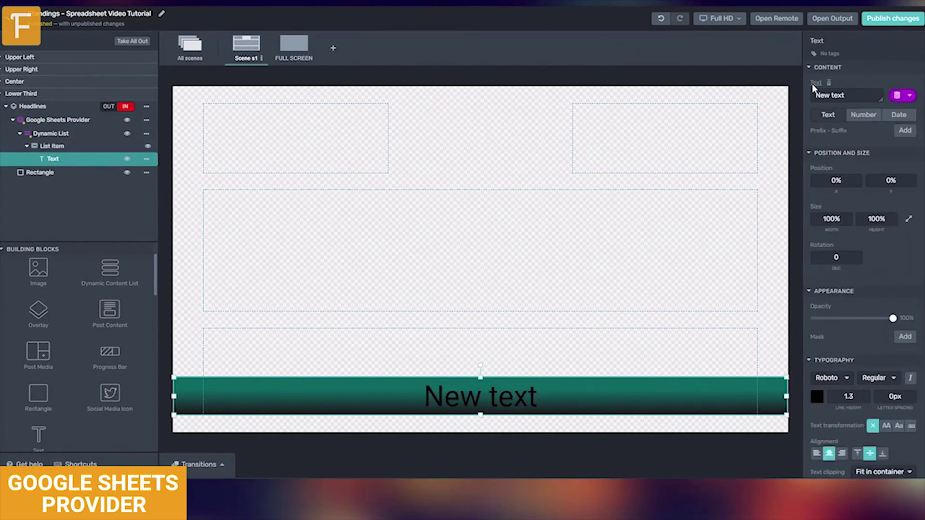
pyautogui.click(909, 96)
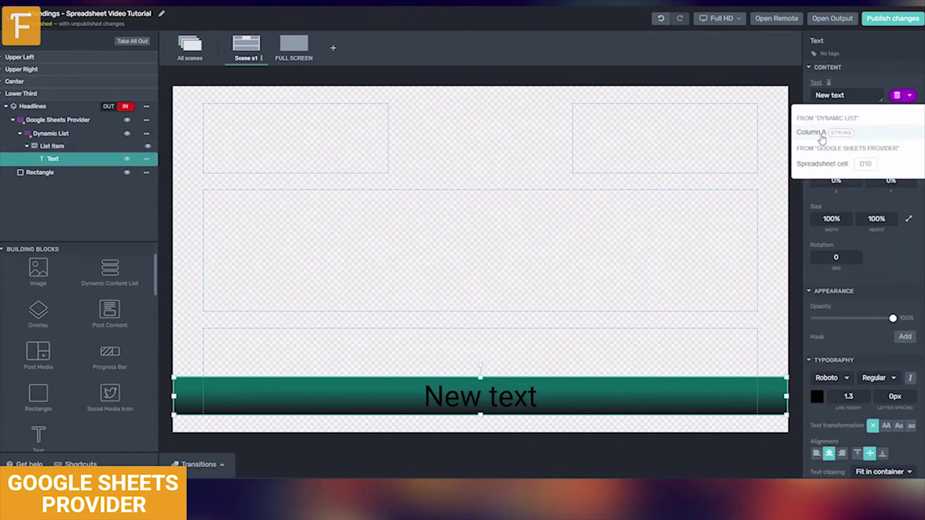
pyautogui.click(819, 133)
pyautogui.click(817, 396)
pyautogui.click(712, 446)
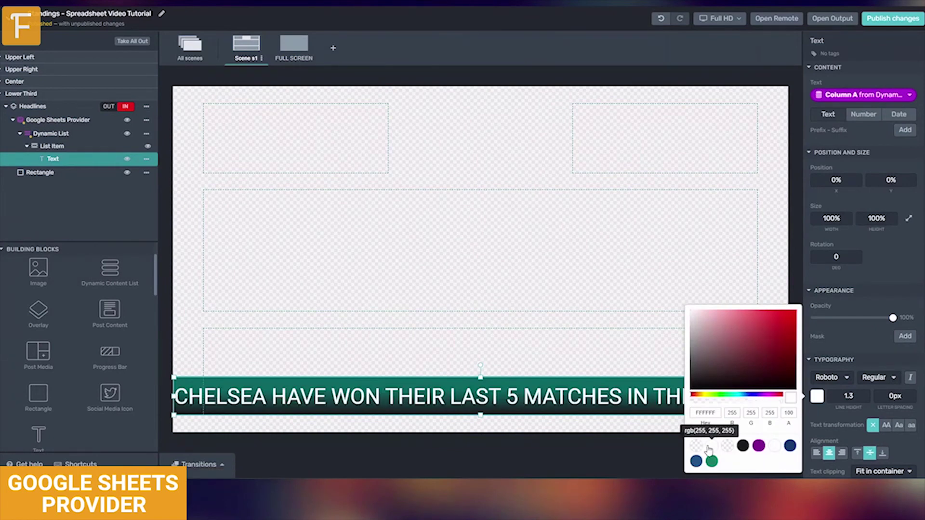
pyautogui.click(798, 221)
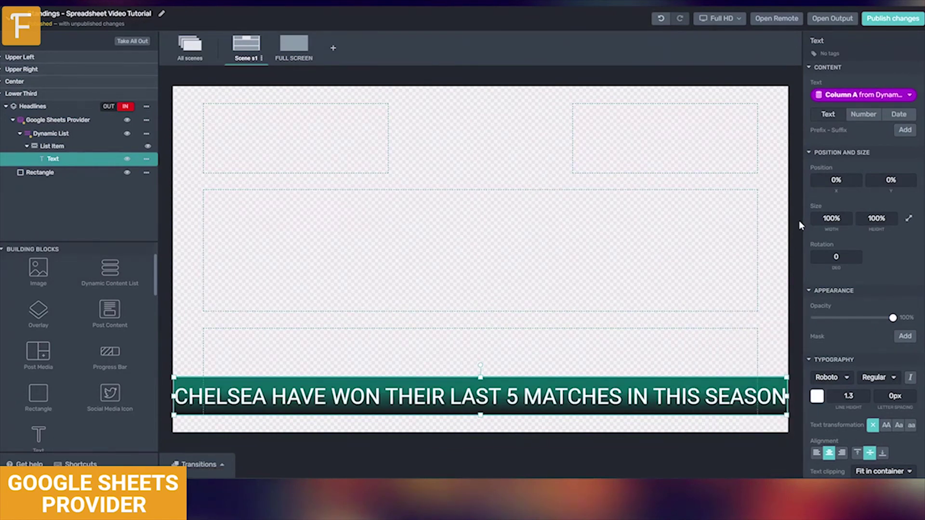
# - Page through the dynamic list's headlines to the last page, 4 of 4
pyautogui.click(51, 134)
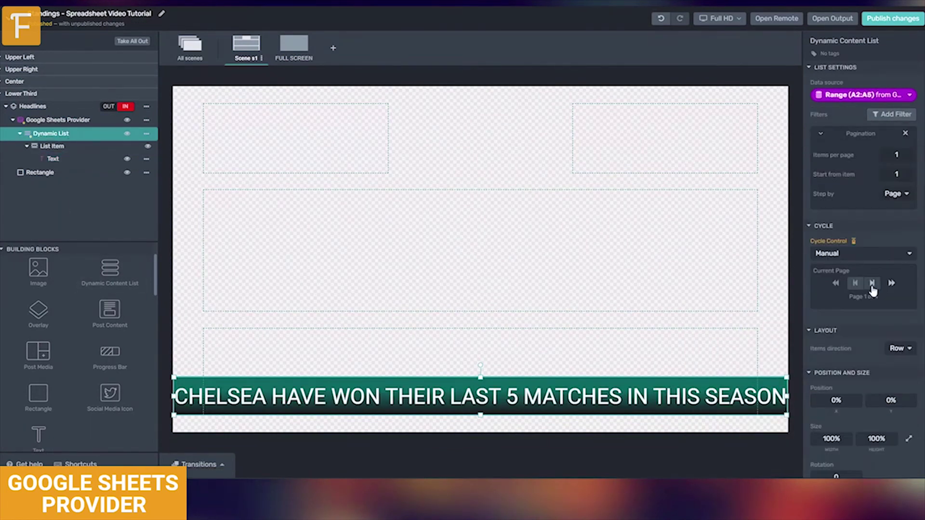
pyautogui.click(872, 284)
pyautogui.click(872, 284)
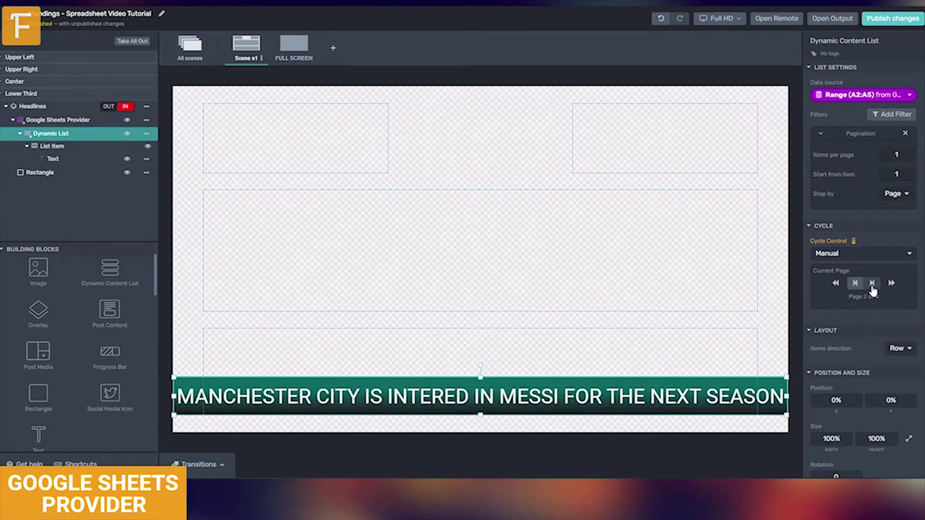
pyautogui.click(871, 283)
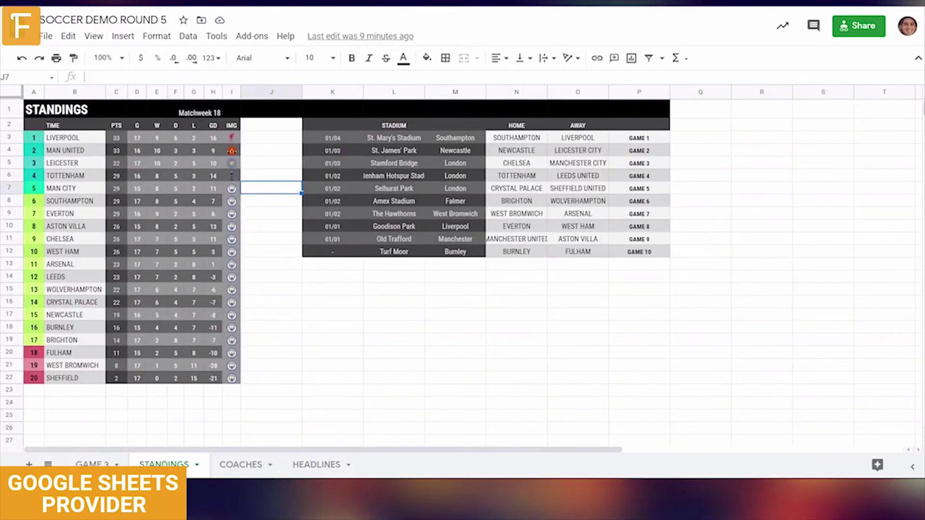
# - In the HEADLINES sheet, copy the headlines in A7:A10 and paste them into A2:A5
pyautogui.click(336, 474)
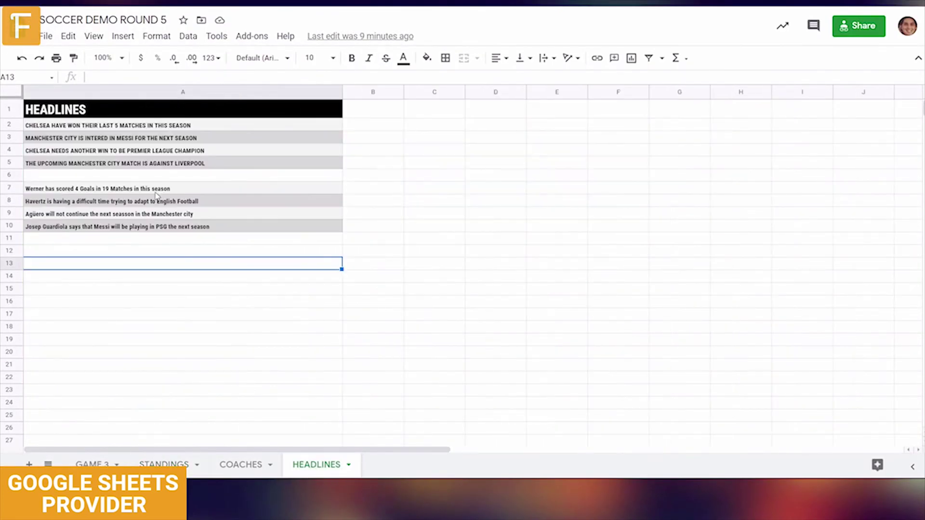
pyautogui.moveTo(125, 190); pyautogui.dragTo(144, 227)
pyautogui.hotkey('ctrl', 'c')
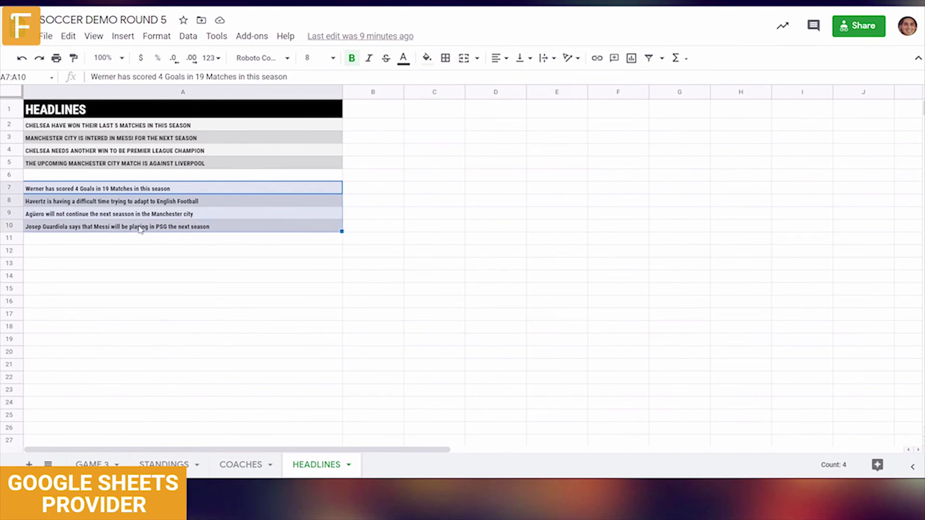
pyautogui.moveTo(114, 128); pyautogui.dragTo(126, 166)
pyautogui.hotkey('ctrl', 'v')
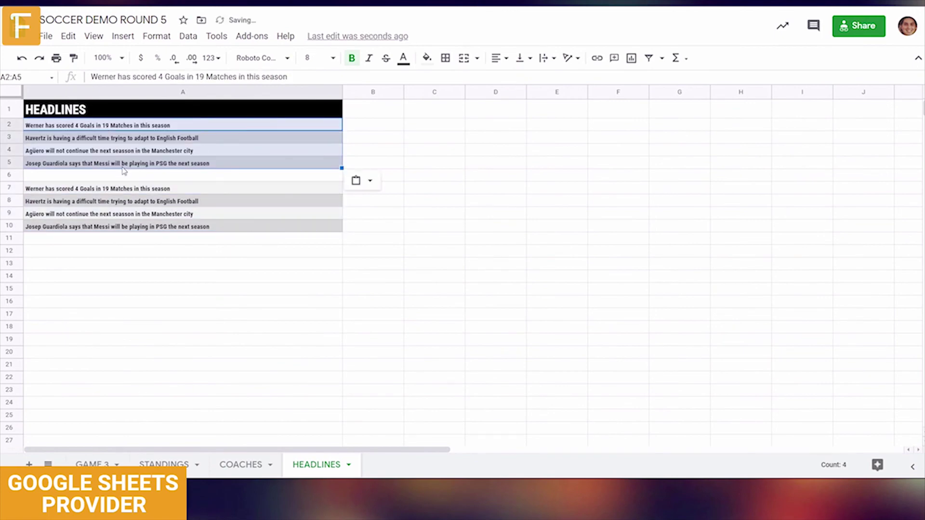
pyautogui.click(144, 275)
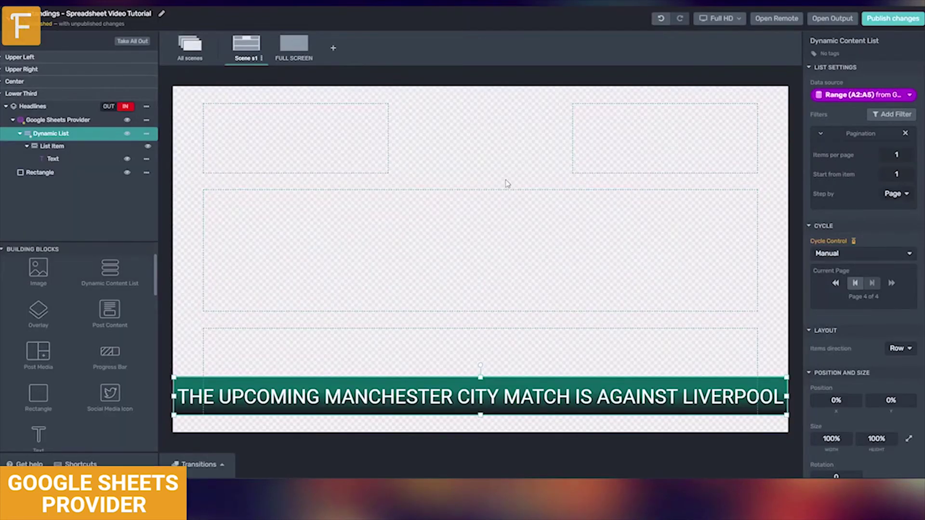
# - Resync the Google Sheets provider with the sheet, then put the Away Squad line-up on air
pyautogui.click(58, 119)
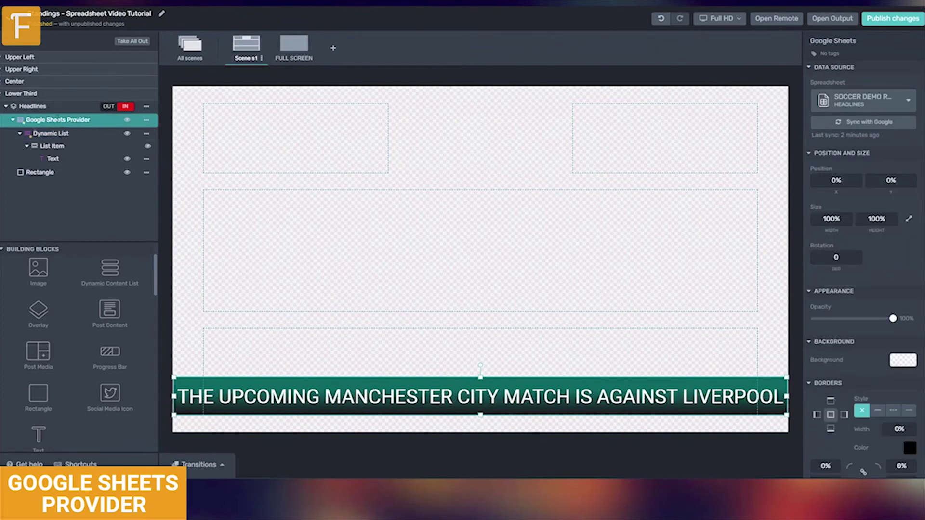
pyautogui.click(843, 126)
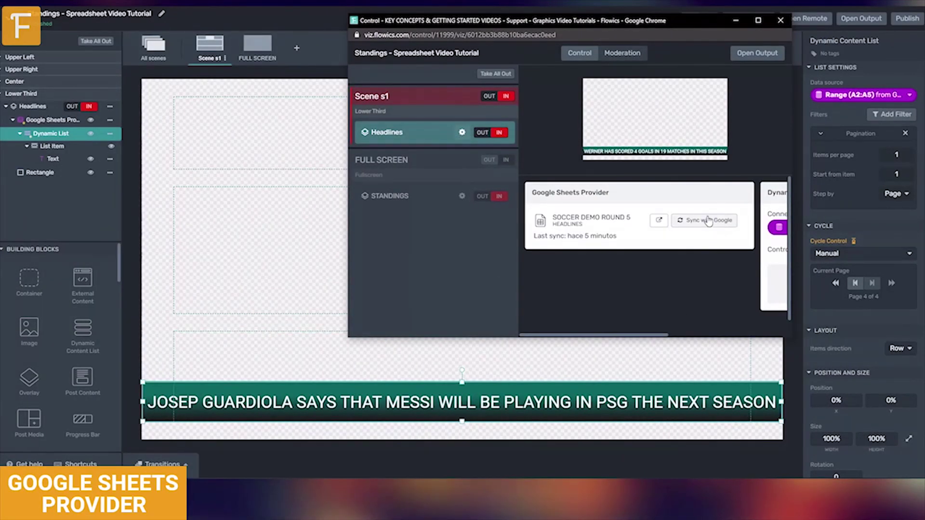
pyautogui.click(707, 221)
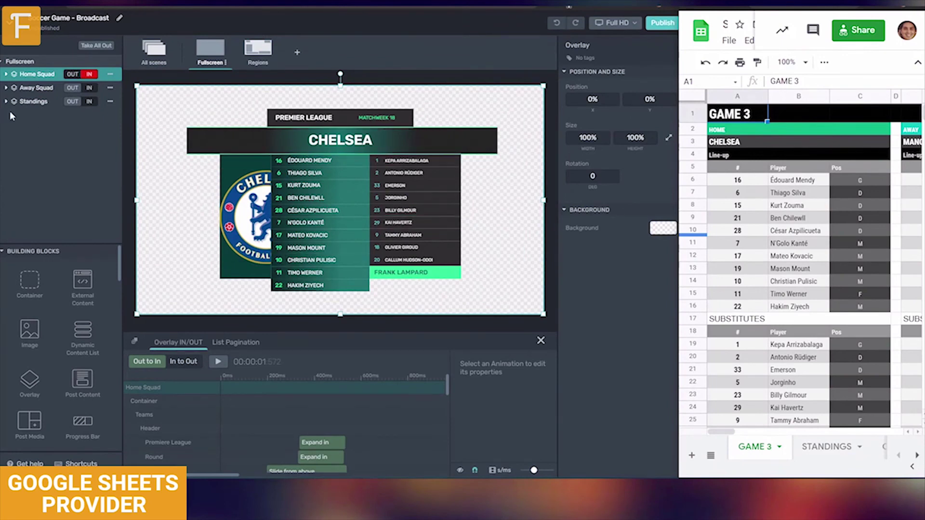
pyautogui.click(89, 88)
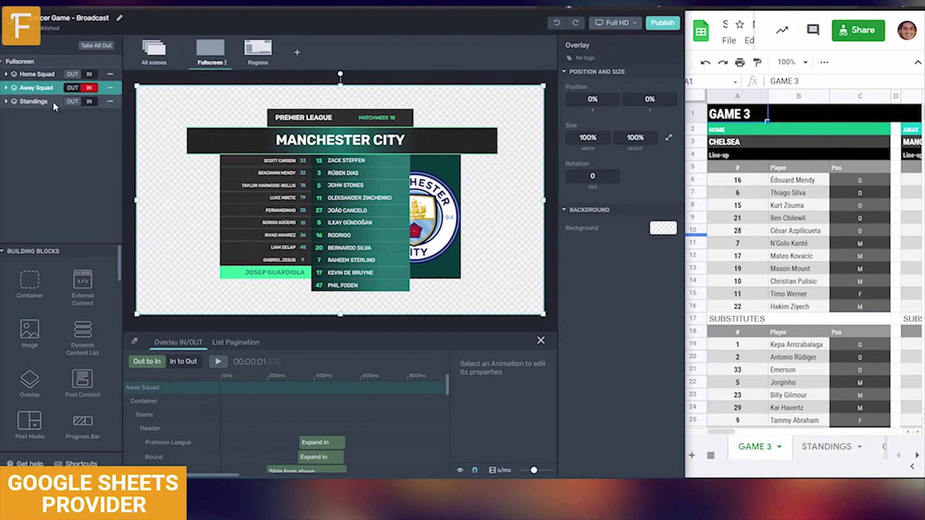
# - Put the standings table on air, then the Regions scene's away substitution graphic
pyautogui.click(92, 101)
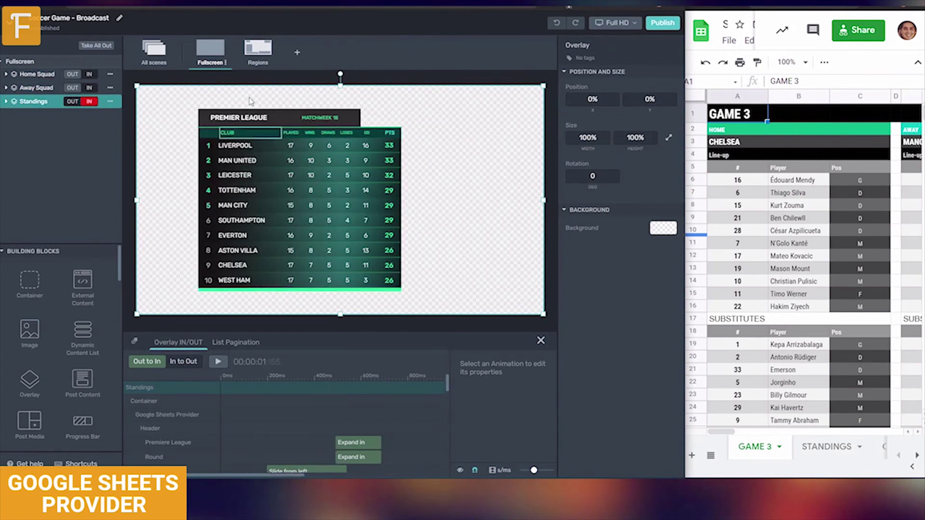
pyautogui.click(259, 47)
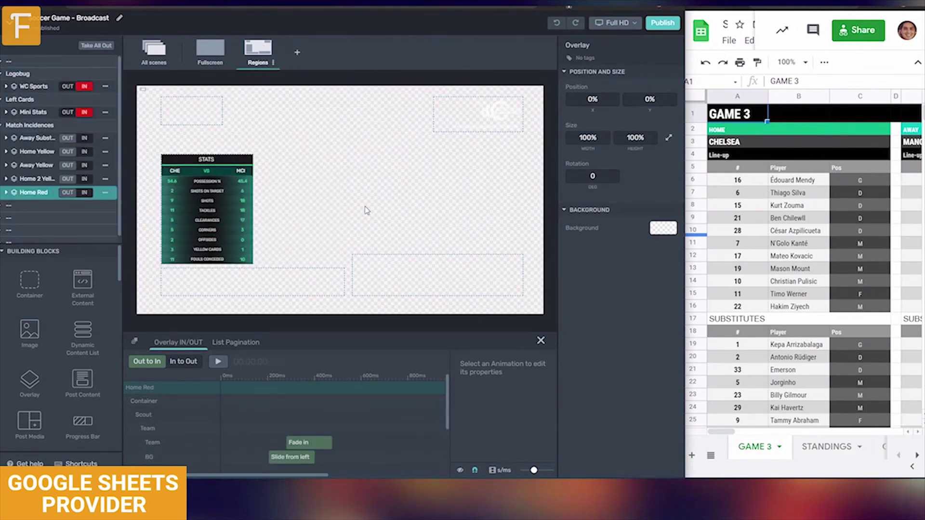
pyautogui.click(85, 138)
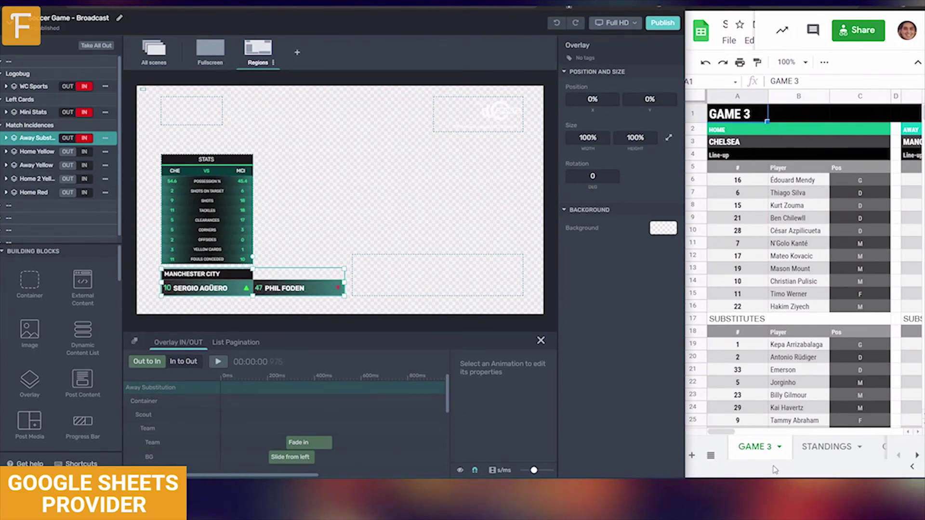
pyautogui.moveTo(725, 432); pyautogui.dragTo(745, 430)
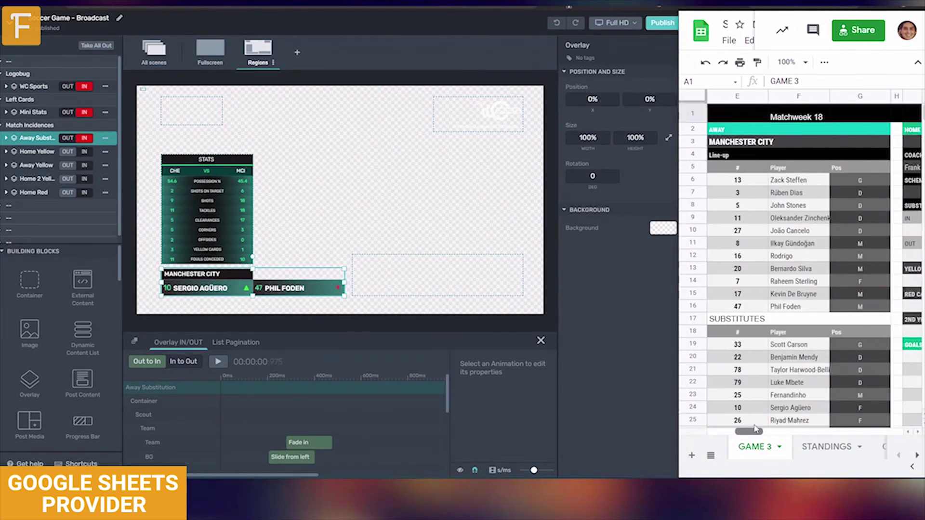
pyautogui.hscroll(-5, 748, 424)
pyautogui.hscroll(10, 746, 421)
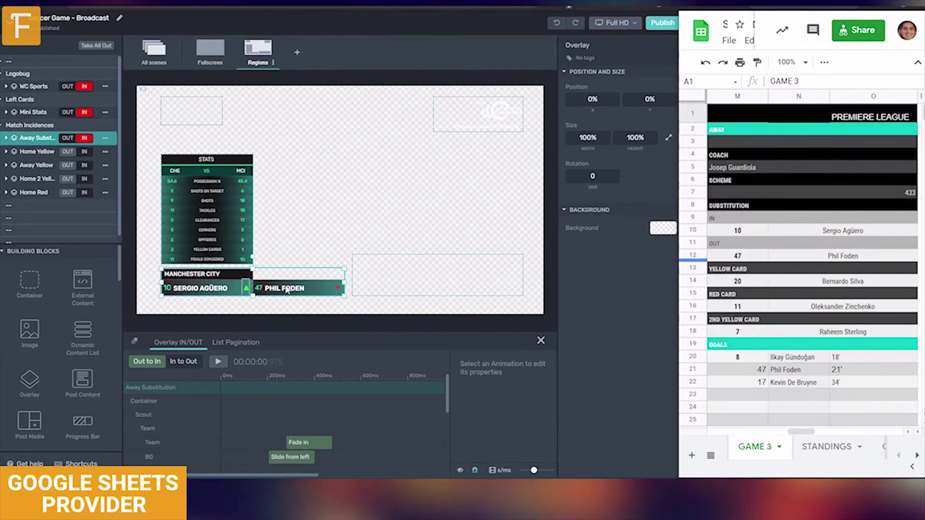
# - Put the Away Yellow, Home 2 Yellow and Home Red card graphics on air in turn
pyautogui.click(84, 166)
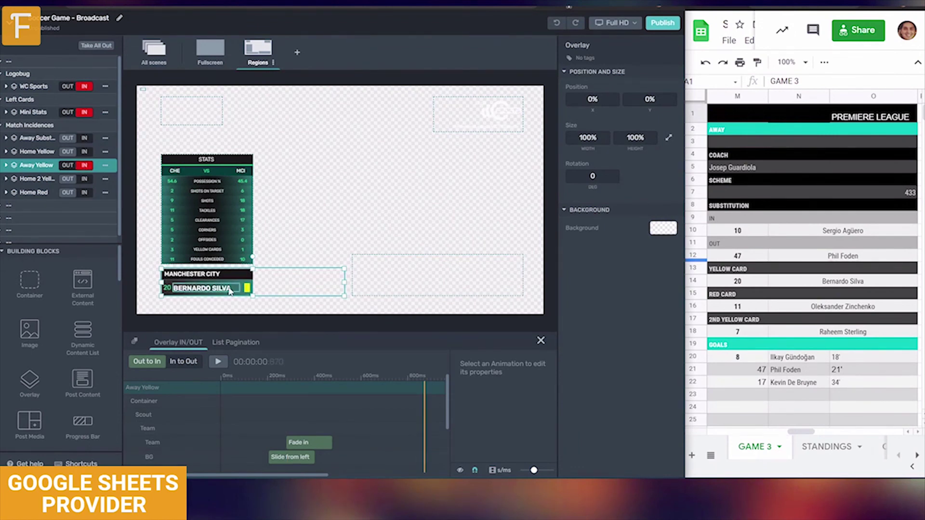
pyautogui.click(84, 178)
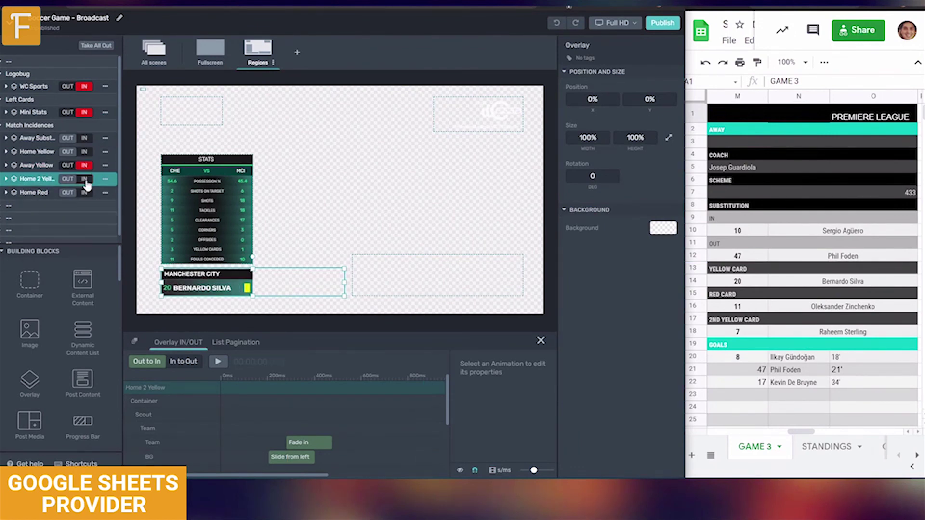
pyautogui.click(798, 433)
pyautogui.moveTo(798, 433); pyautogui.dragTo(773, 433)
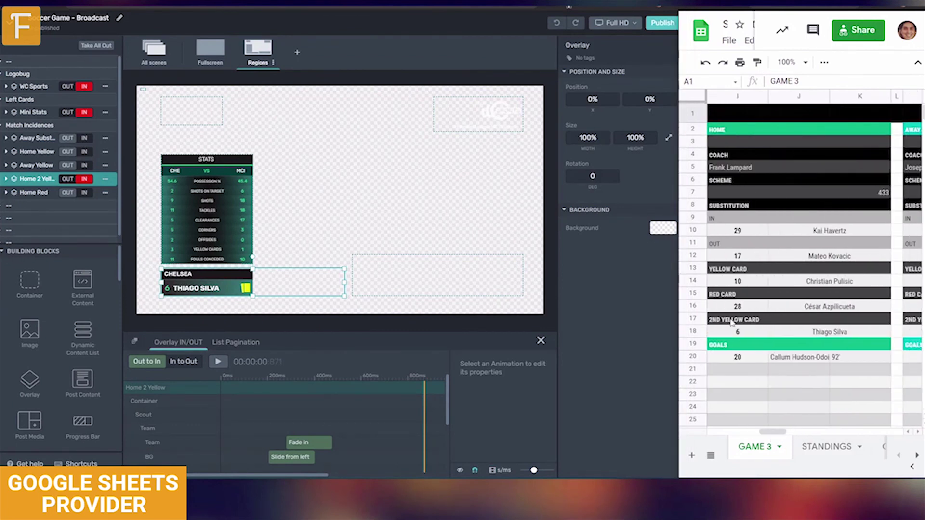
pyautogui.click(84, 192)
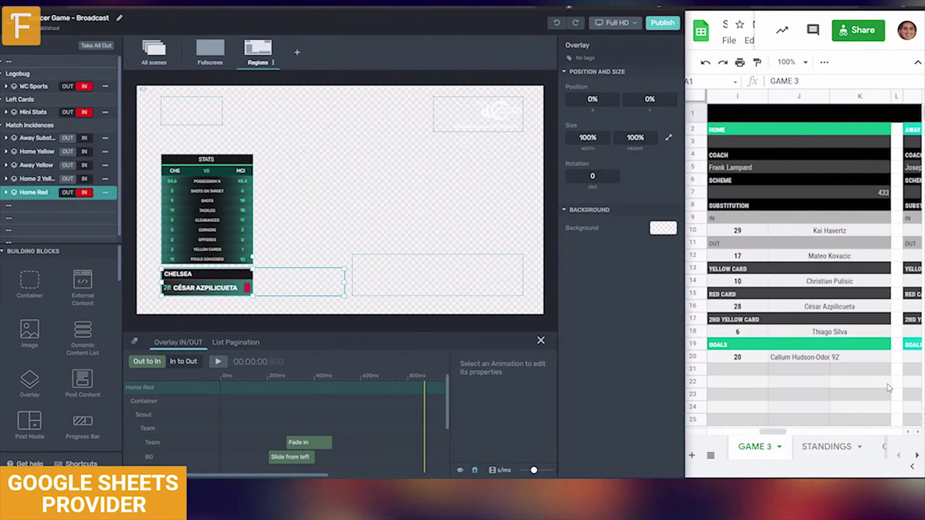